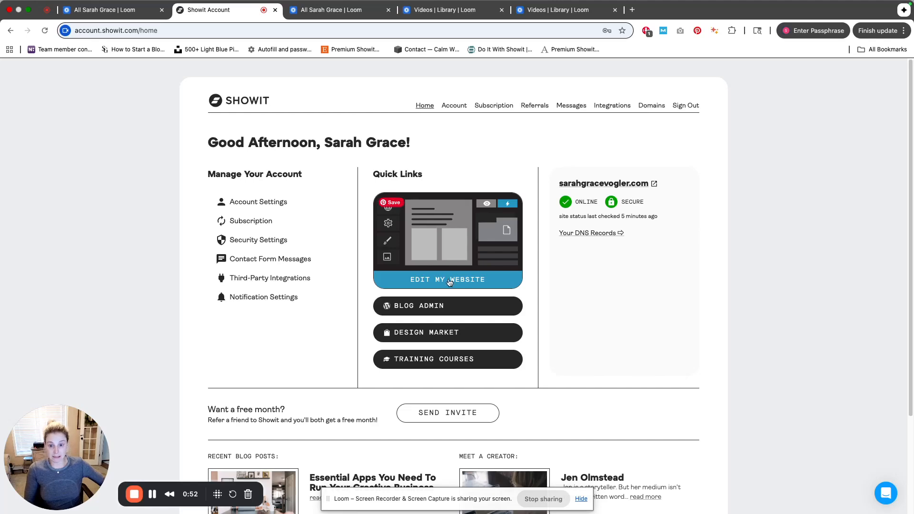
Open the website editor from the account dashboard and show the site's pages list
click(465, 278)
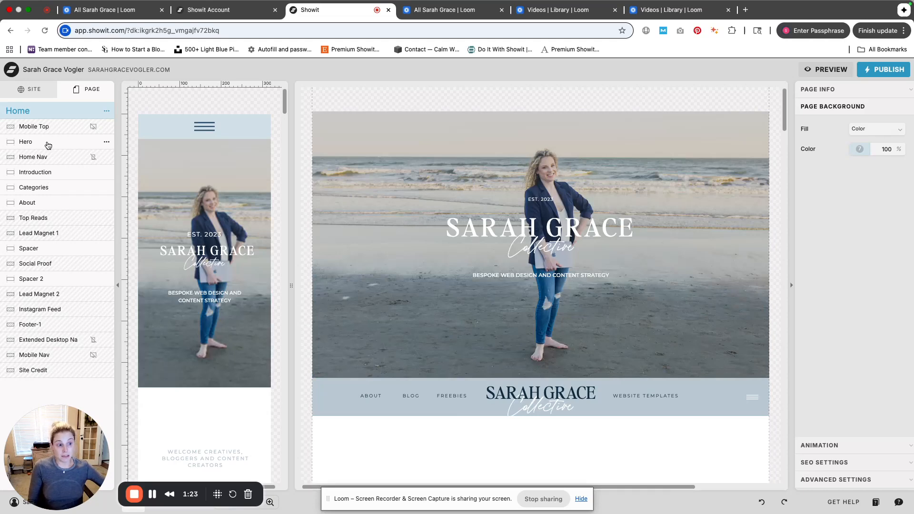
click(34, 97)
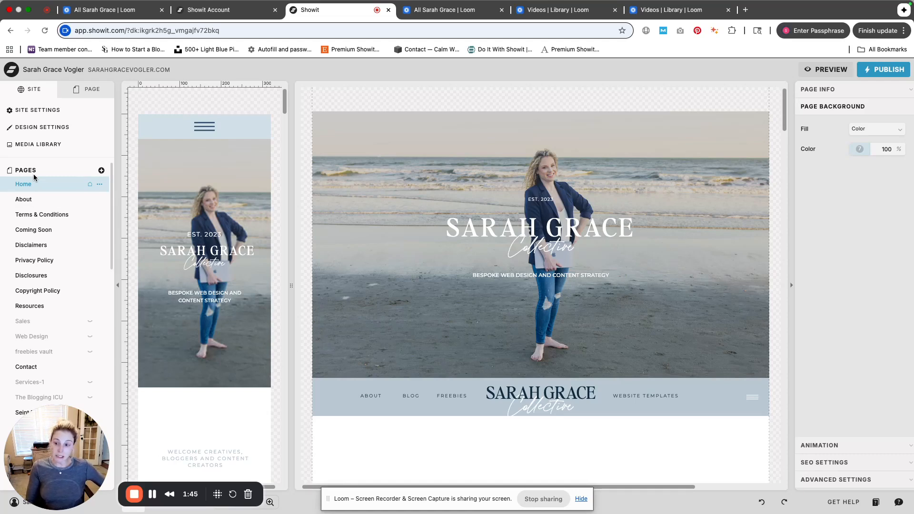
Open the Single Post blog template and scroll through its layout
scroll(50, 295, down, 10)
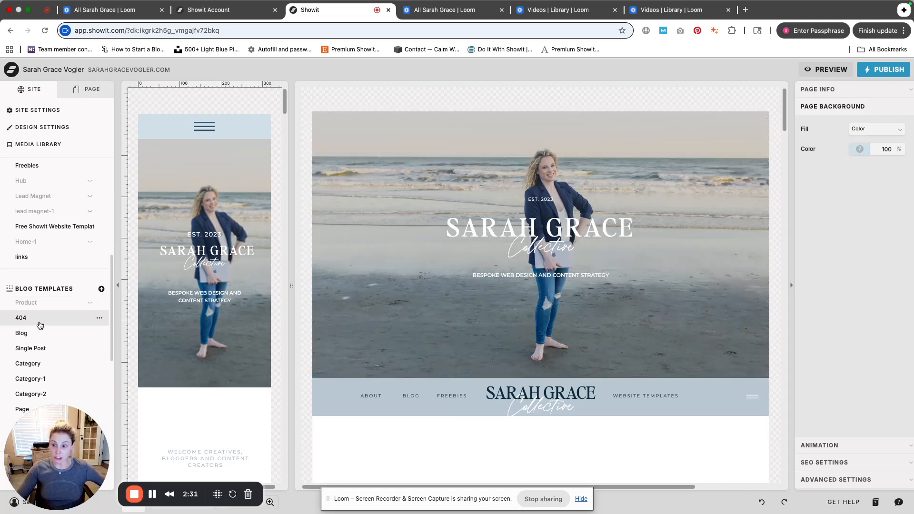
click(37, 339)
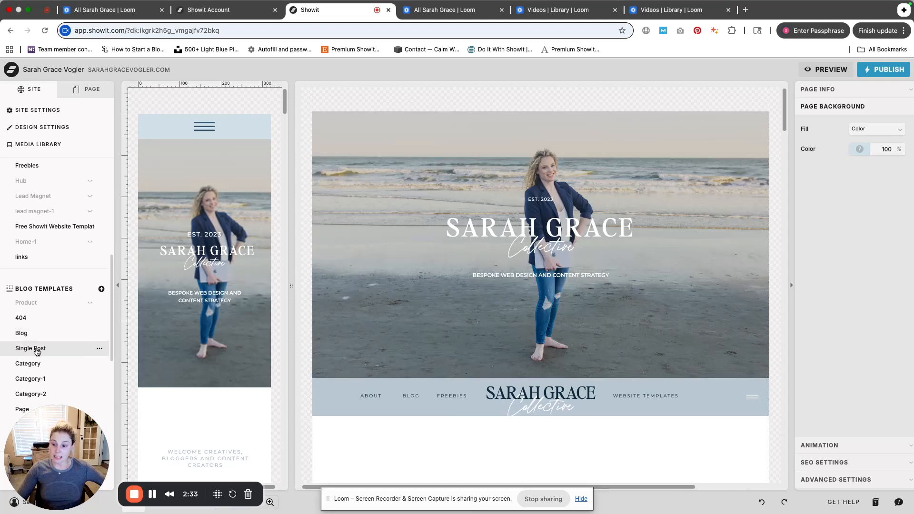
click(52, 348)
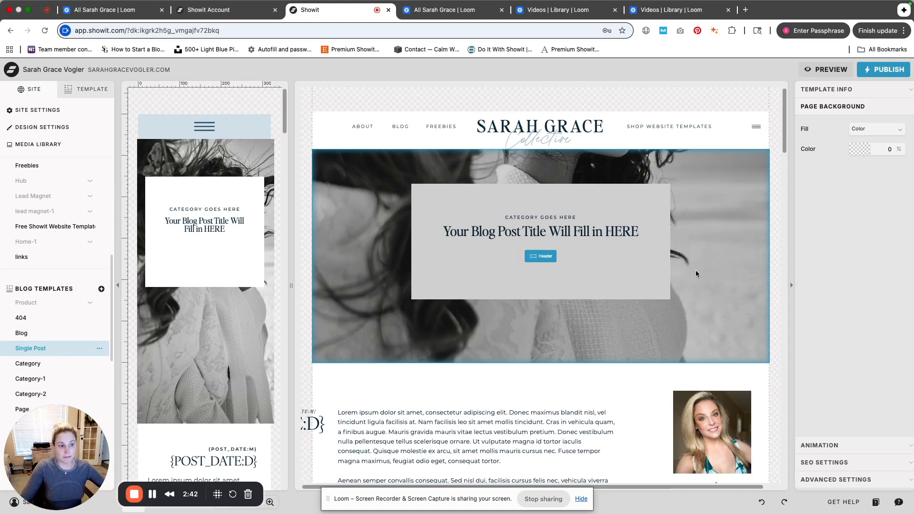
scroll(696, 274, down, 10)
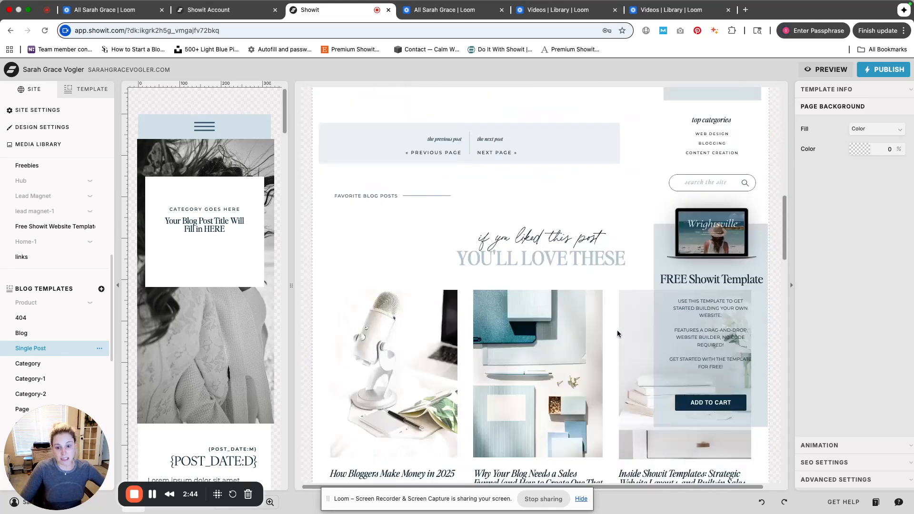
scroll(594, 324, up, 6)
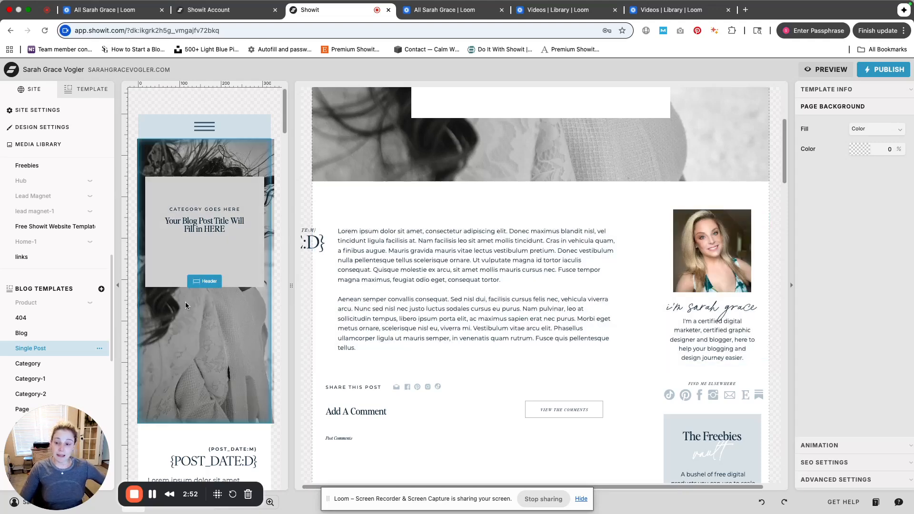
scroll(82, 305, down, 10)
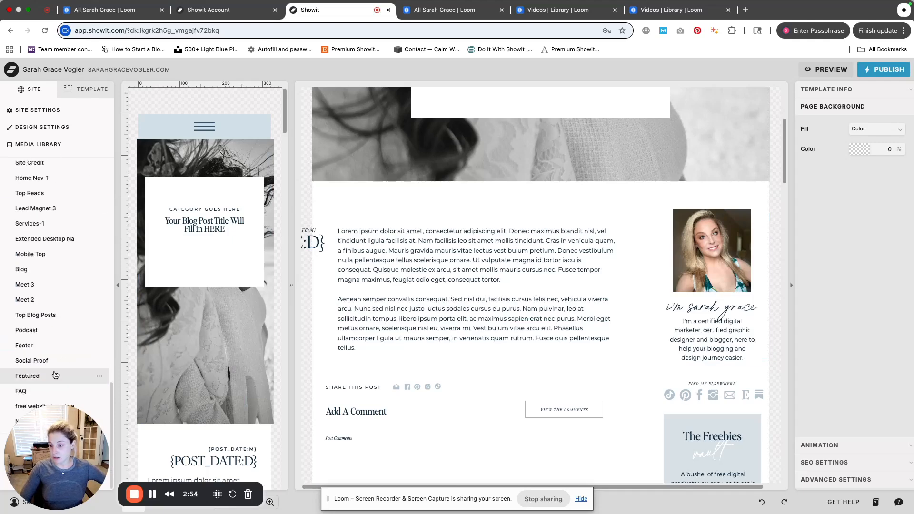
Browse the blog templates and site canvases lists, and select the Lead Magnet 3 canvas on the Home page
drag(57, 454, 172, 367)
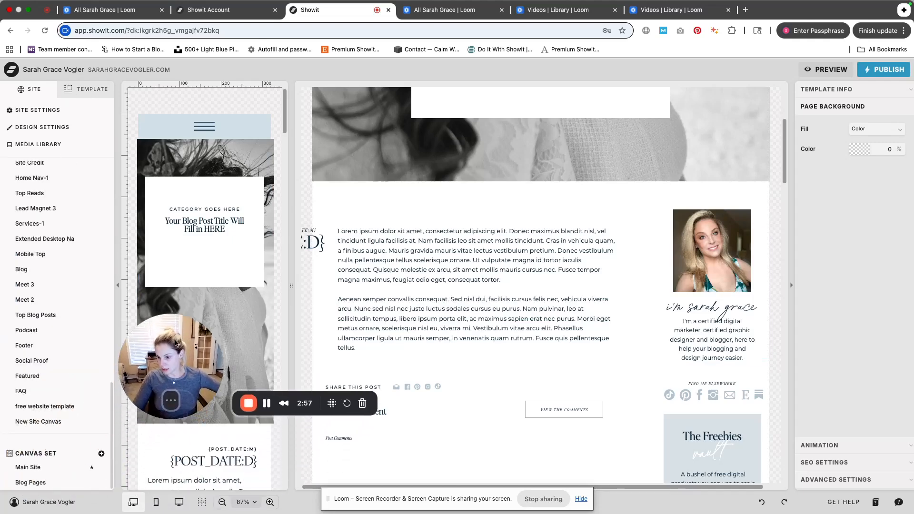
scroll(54, 370, up, 5)
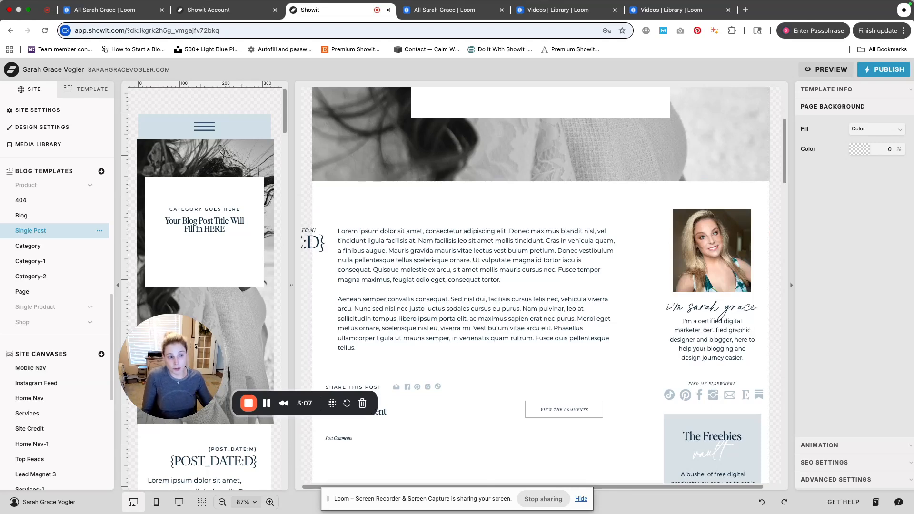
scroll(696, 363, down, 1)
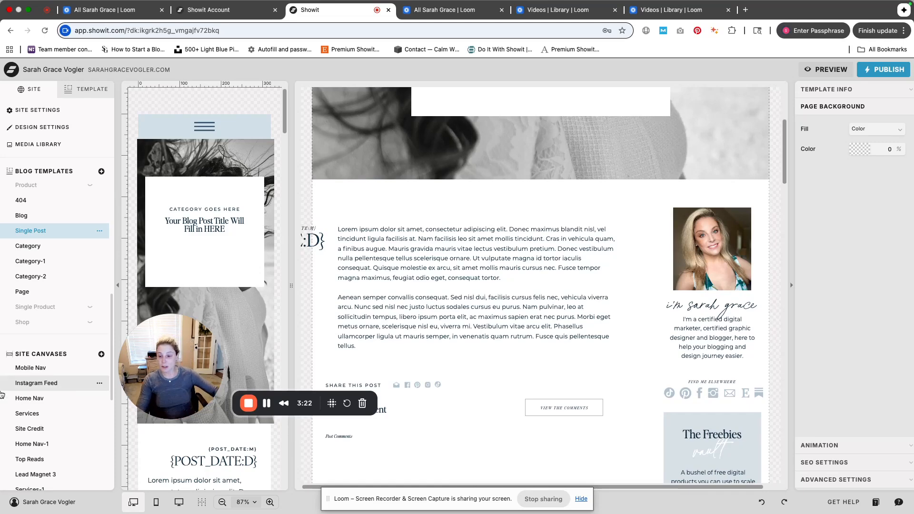
scroll(56, 186, up, 10)
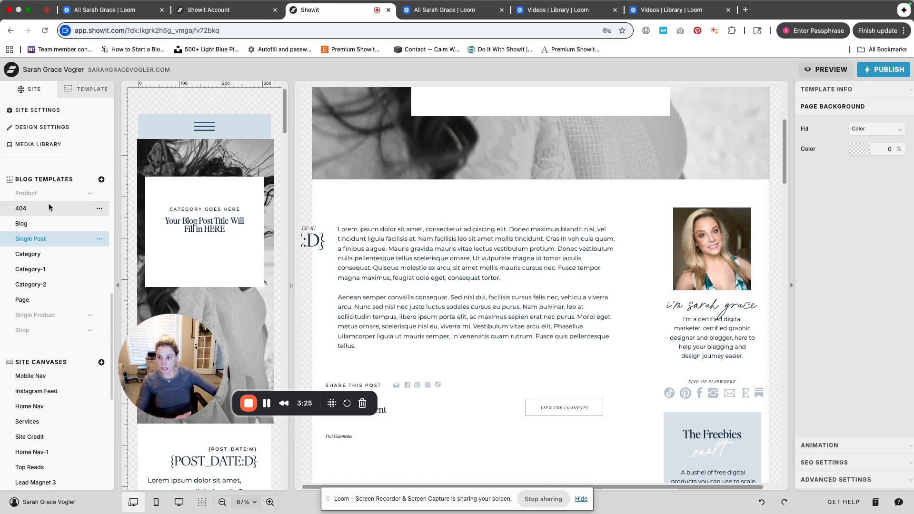
scroll(593, 278, down, 5)
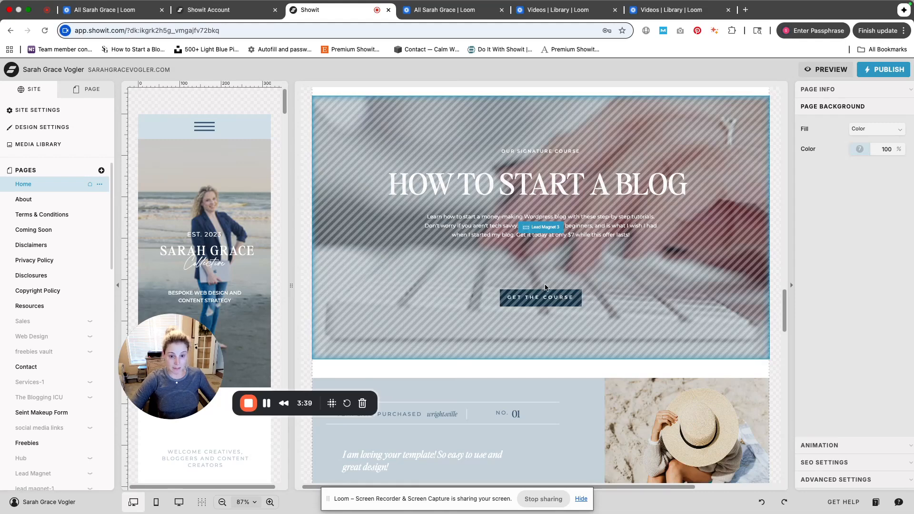
click(543, 242)
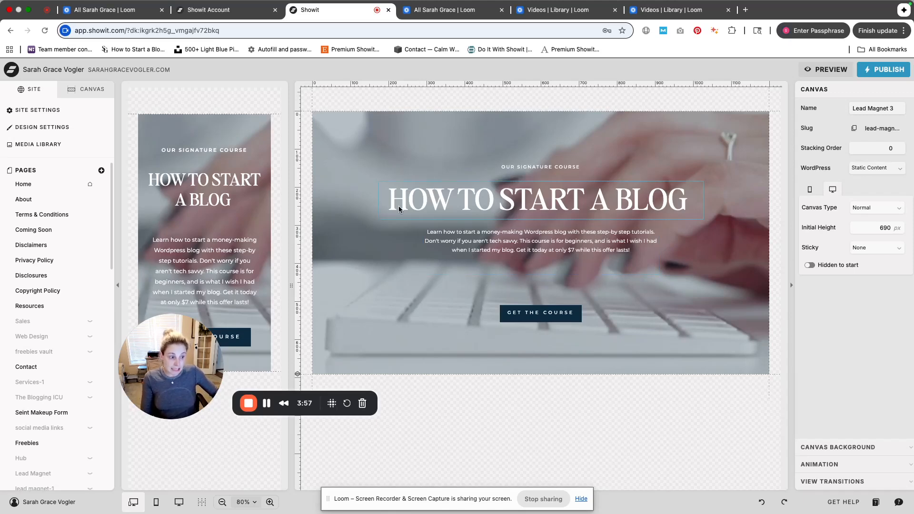
Open the About page and compare its page options with those of the Home page
click(67, 205)
click(67, 204)
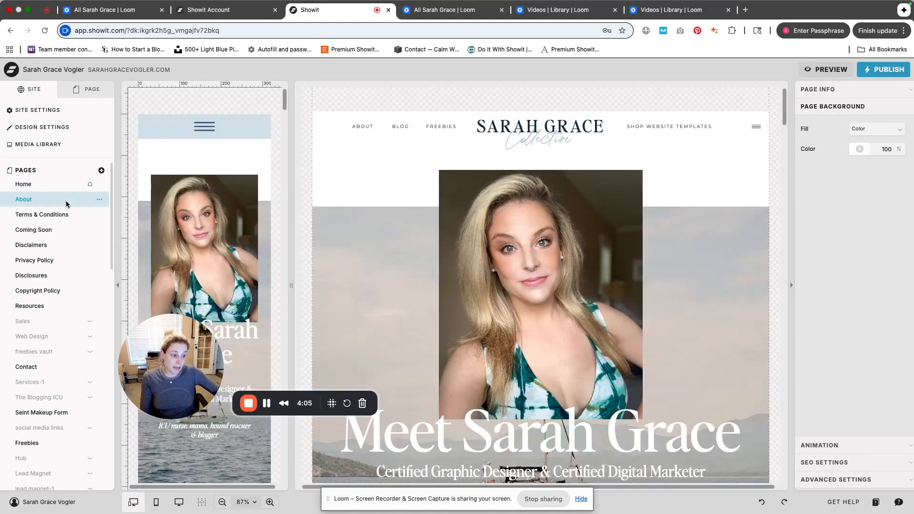
click(99, 200)
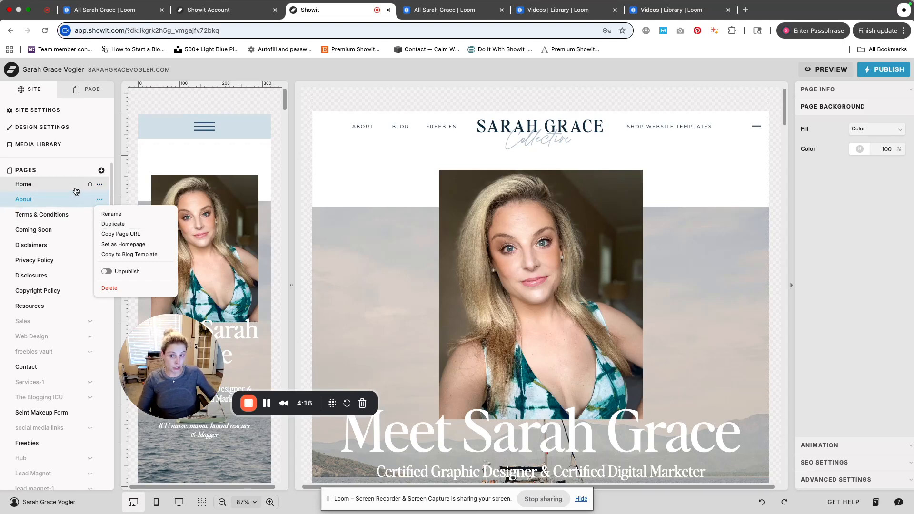
click(100, 185)
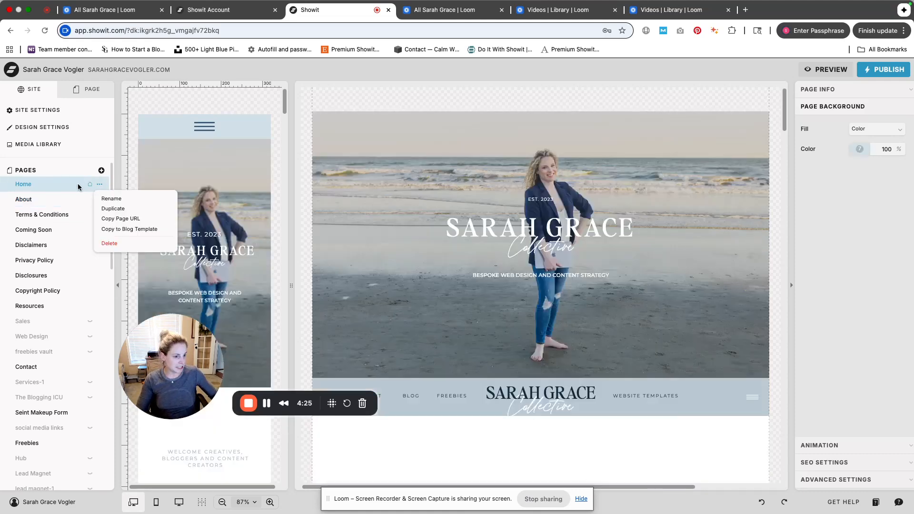
View the Home page's canvas list and its add-canvas options, returning to the site panel
click(88, 95)
click(107, 112)
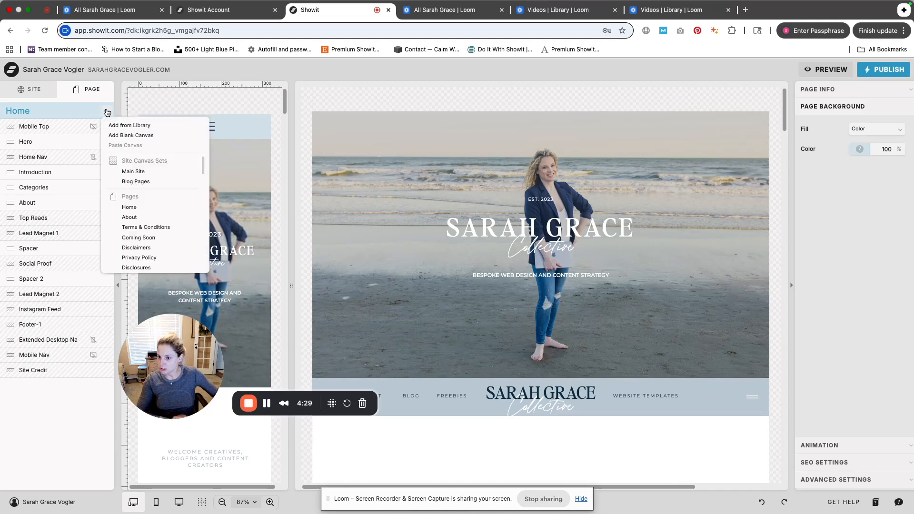
click(43, 93)
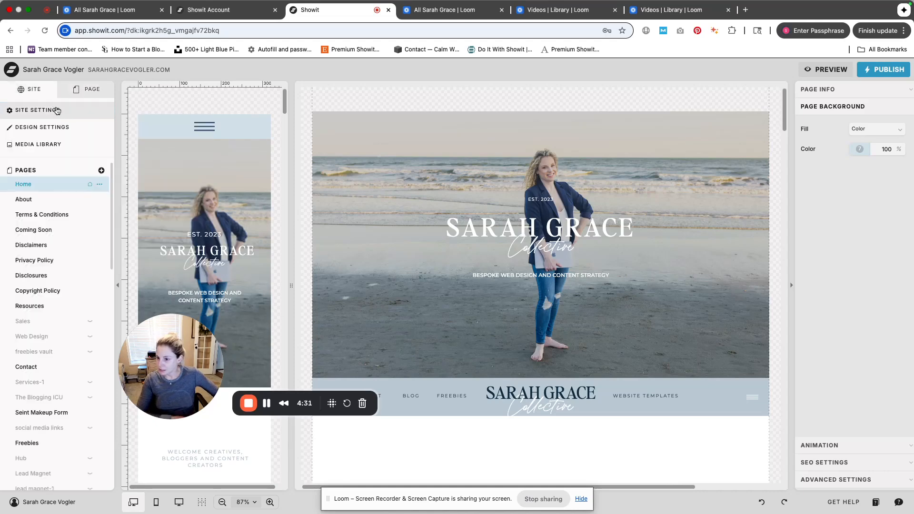
Inspect the page options of Home and About, including the Set as Homepage option
click(97, 187)
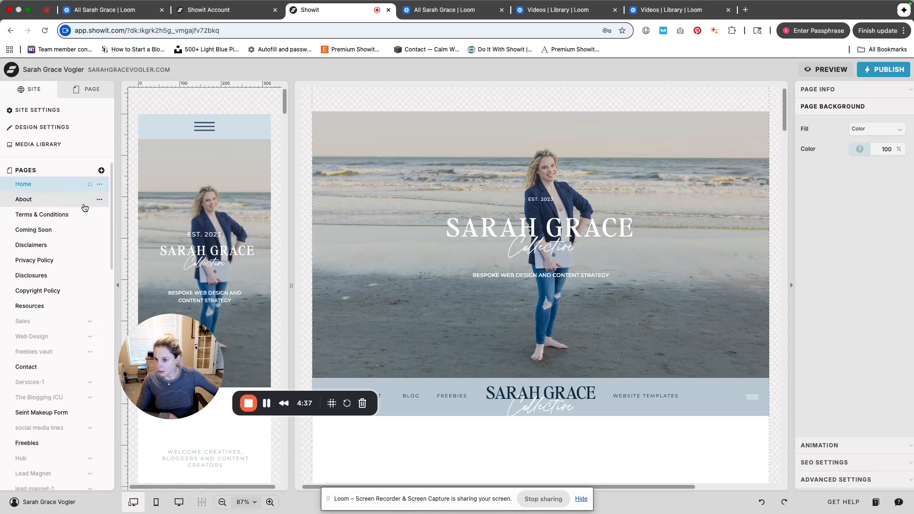
click(98, 200)
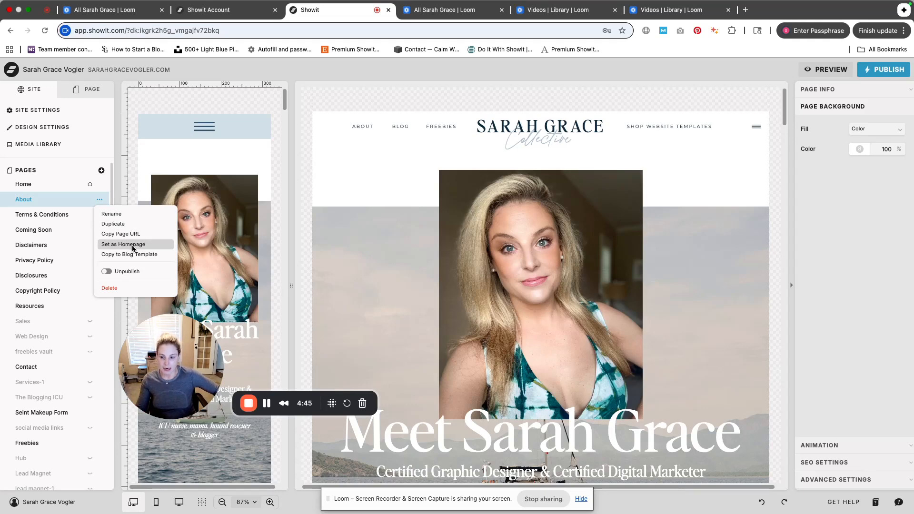
click(101, 186)
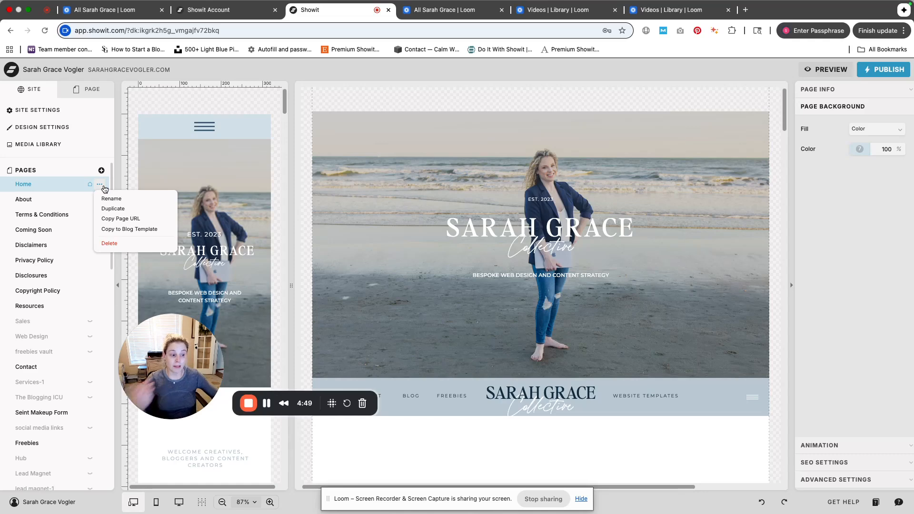
scroll(57, 293, down, 3)
scroll(57, 291, down, 3)
scroll(57, 268, up, 2)
scroll(76, 243, up, 3)
scroll(62, 293, down, 1)
scroll(62, 292, down, 2)
scroll(61, 316, up, 7)
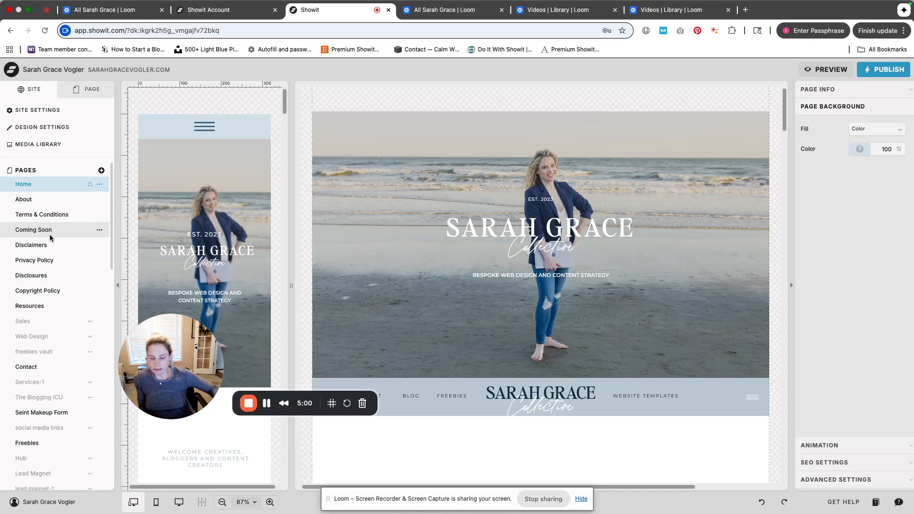
Open the Coming Soon page and view its page options and the add-page options
click(50, 233)
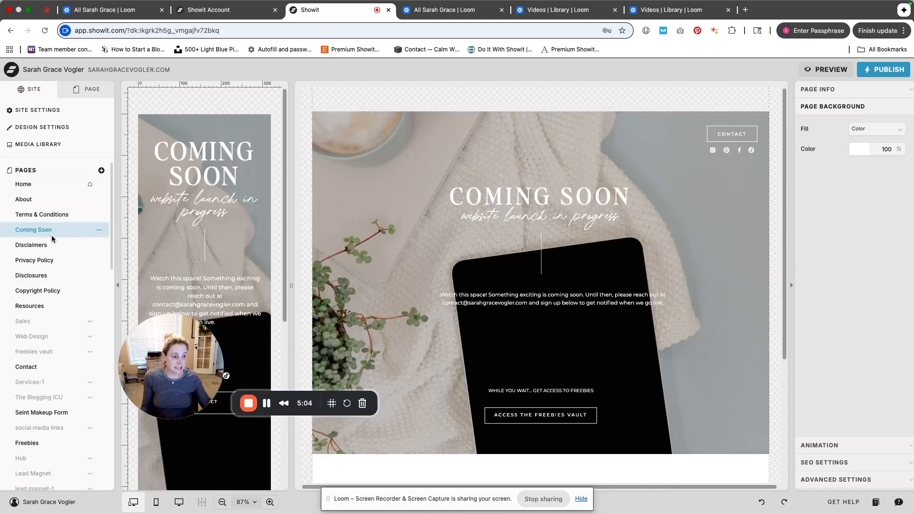
click(99, 230)
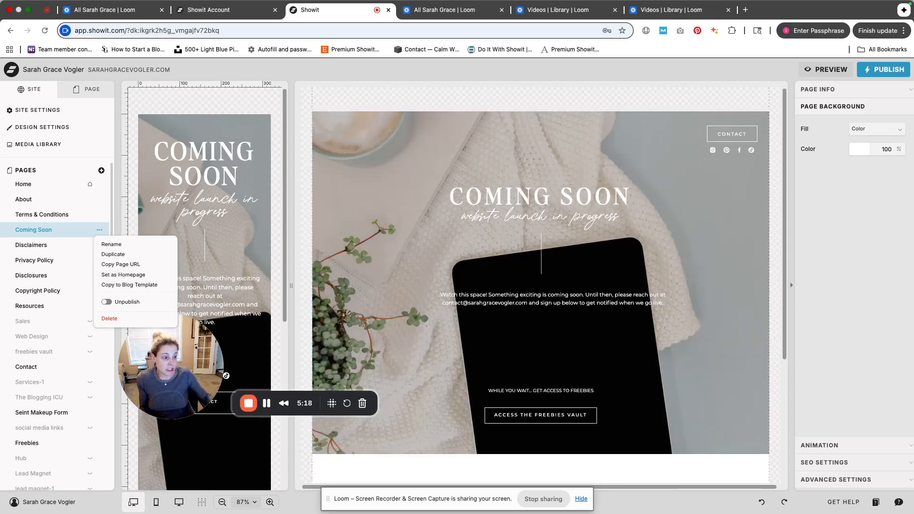
click(90, 92)
click(48, 94)
click(102, 171)
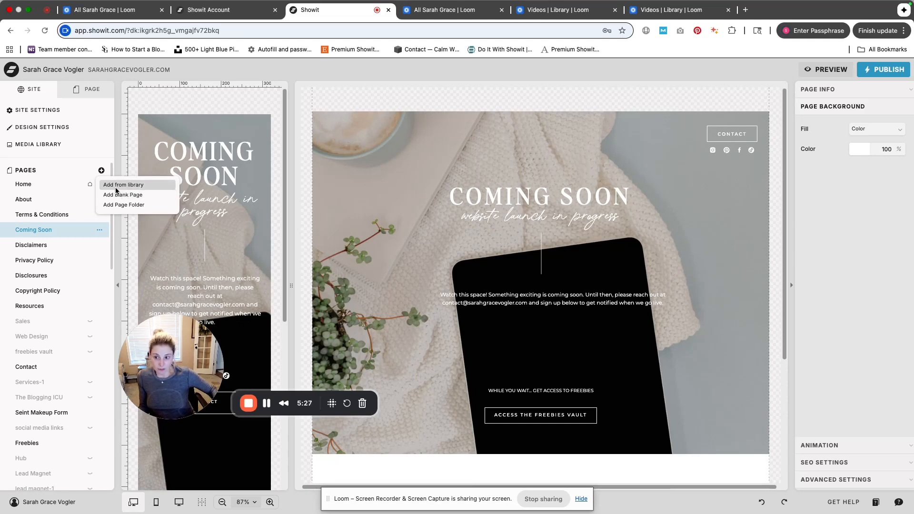
View the Coming Soon page's canvas list and its add-canvas options, returning to the site panel
click(89, 92)
click(107, 111)
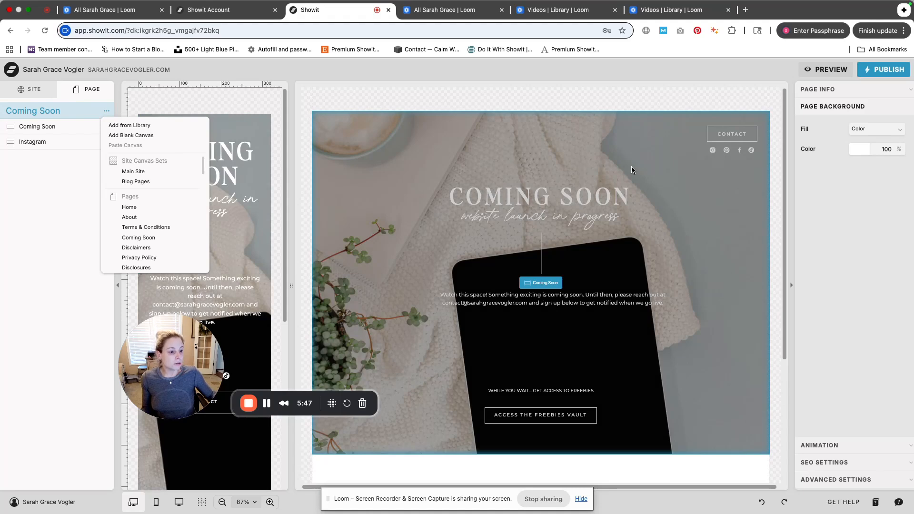
click(39, 94)
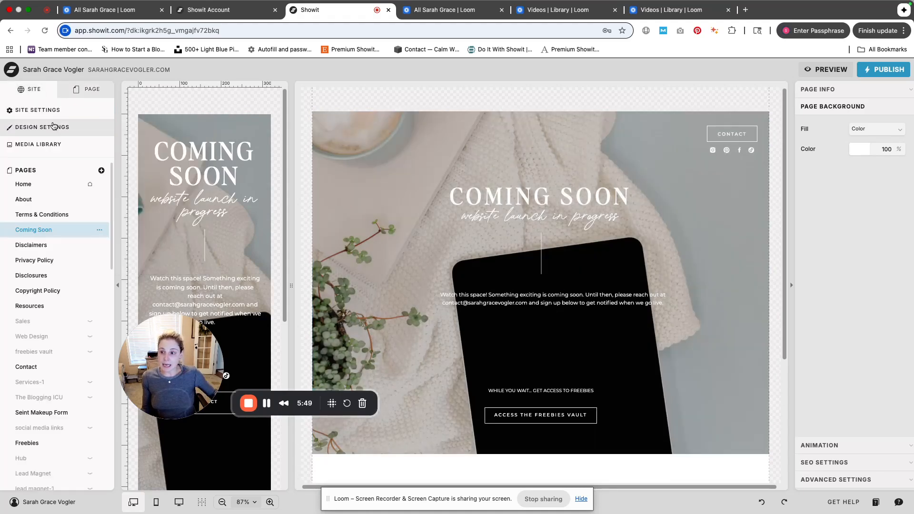
Recolour palette colour 2 to 4B6171 in Design Settings and close the dialog without saving
click(54, 126)
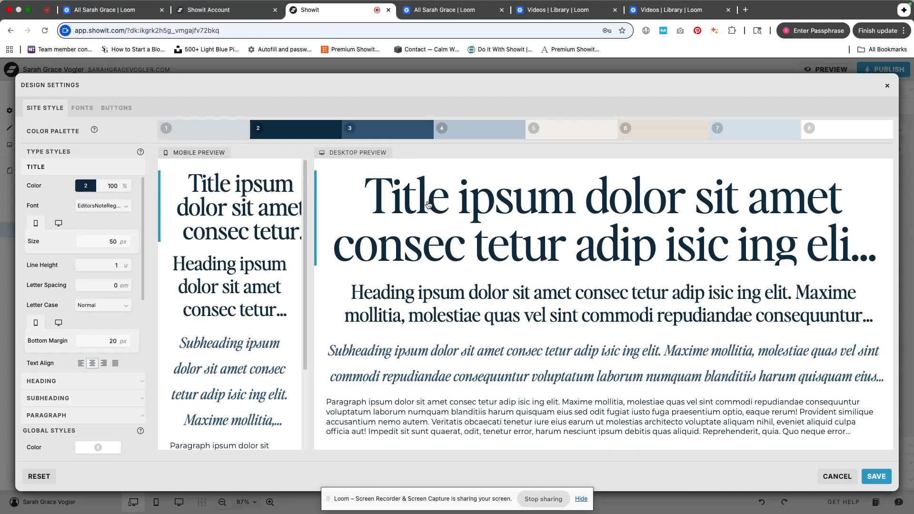
click(429, 205)
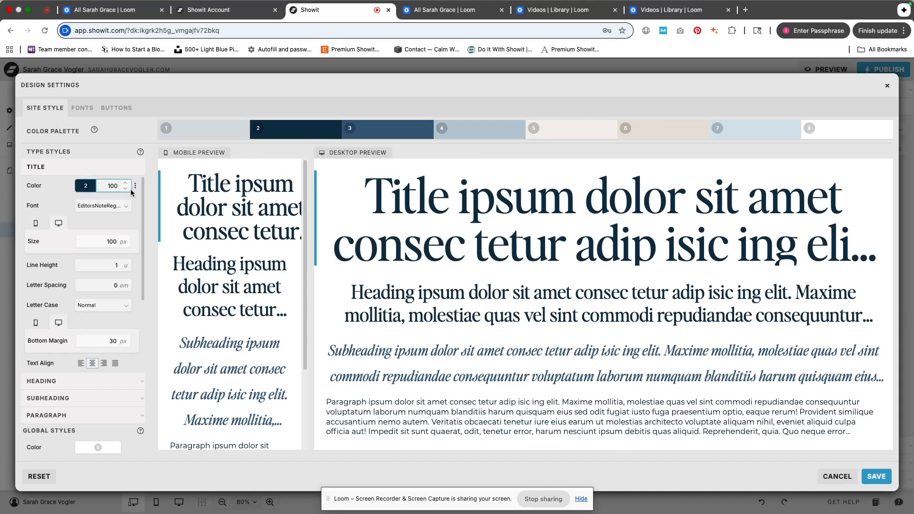
click(84, 183)
click(281, 135)
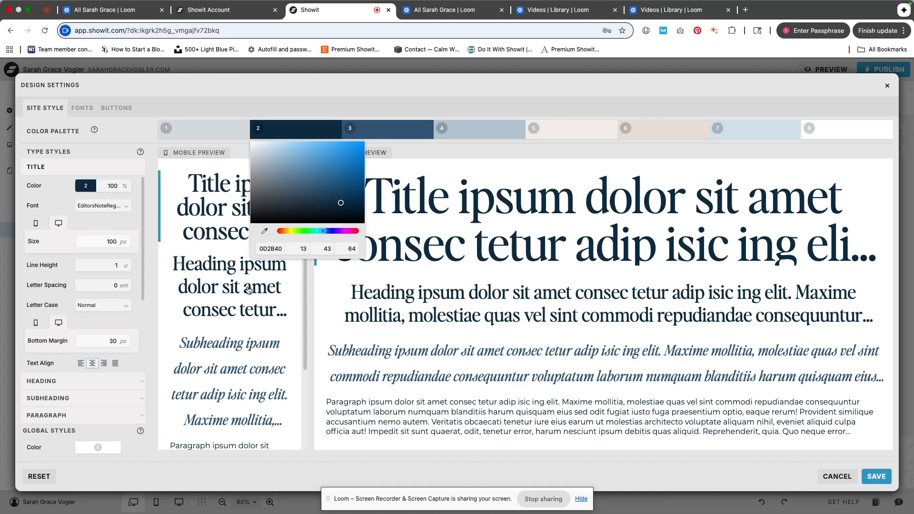
click(278, 248)
click(288, 190)
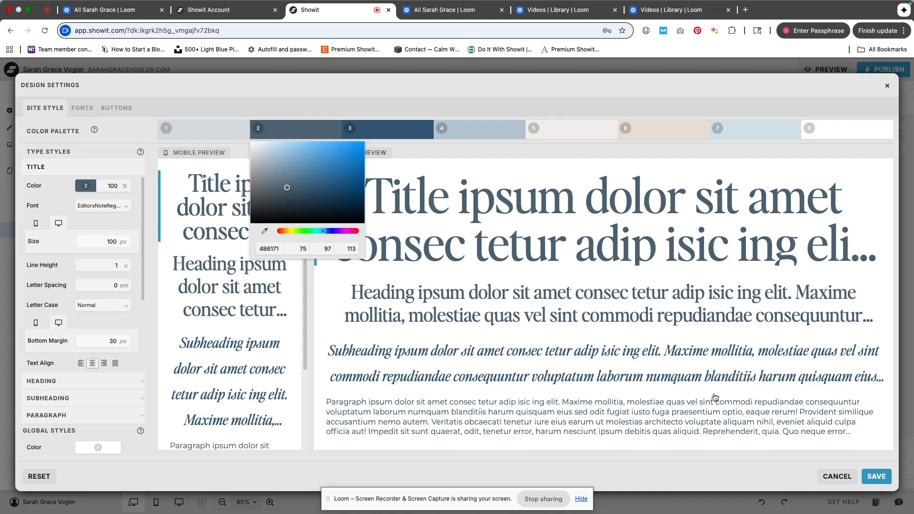
click(827, 481)
click(827, 481)
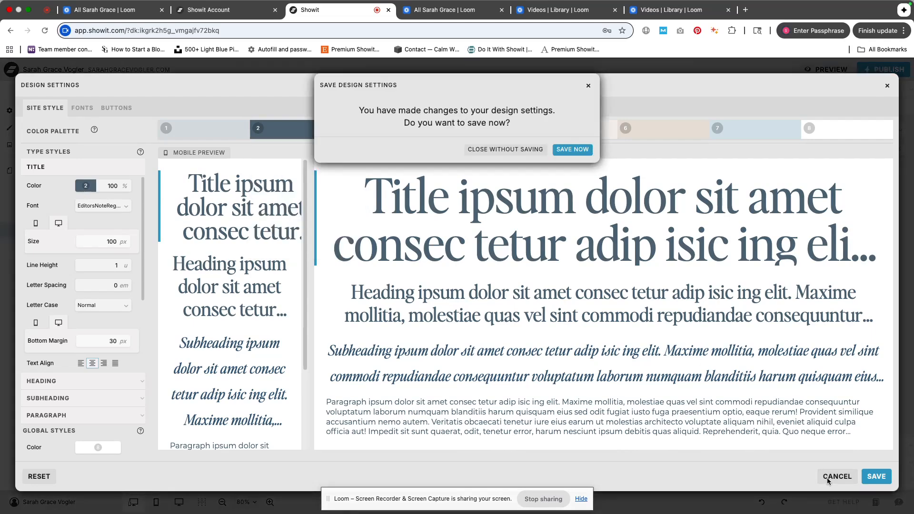
click(541, 151)
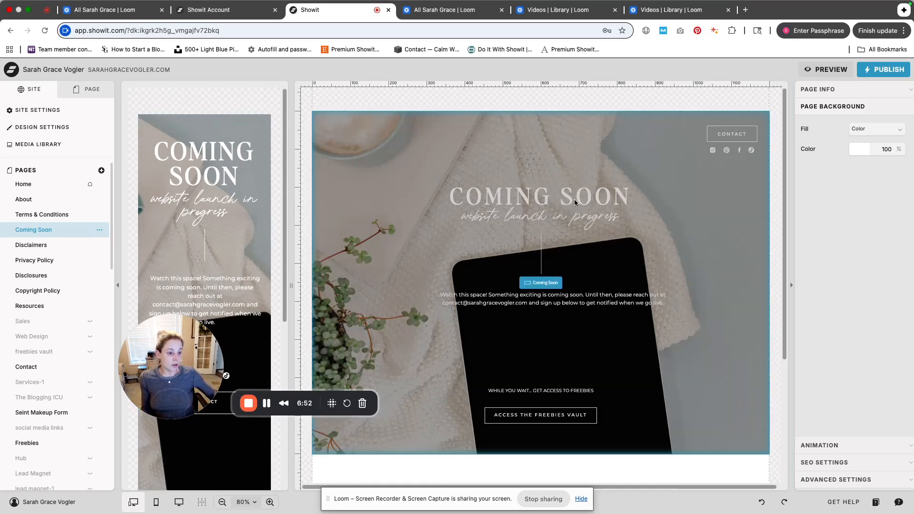
Open Design Settings and review the Title, Heading, Subheading and Paragraph type styles
click(43, 135)
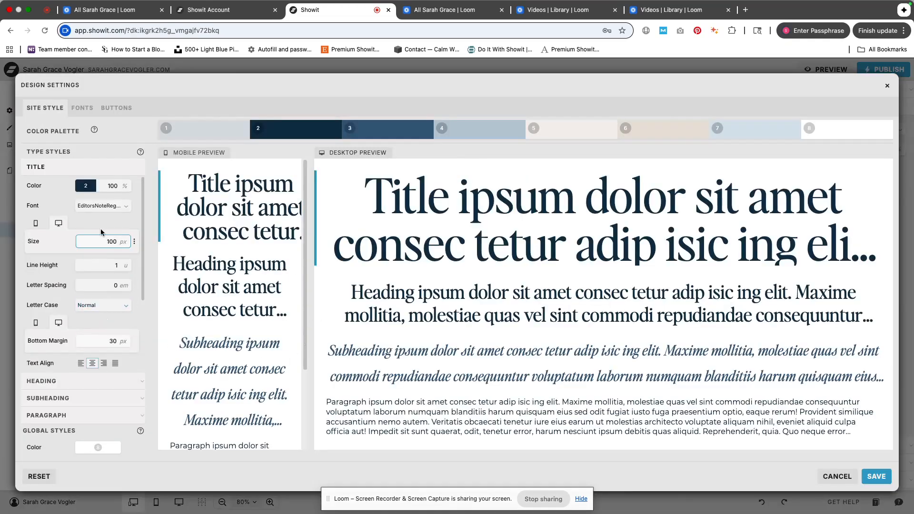
click(89, 386)
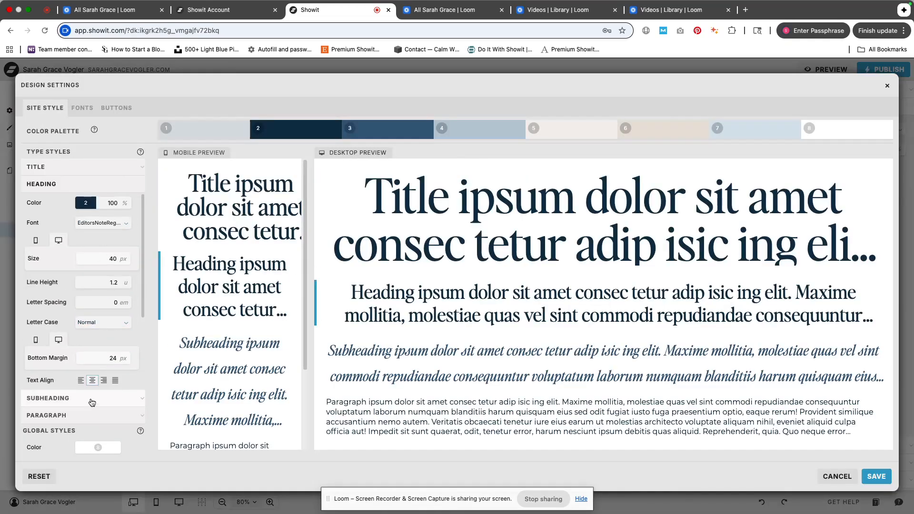
click(92, 403)
click(80, 417)
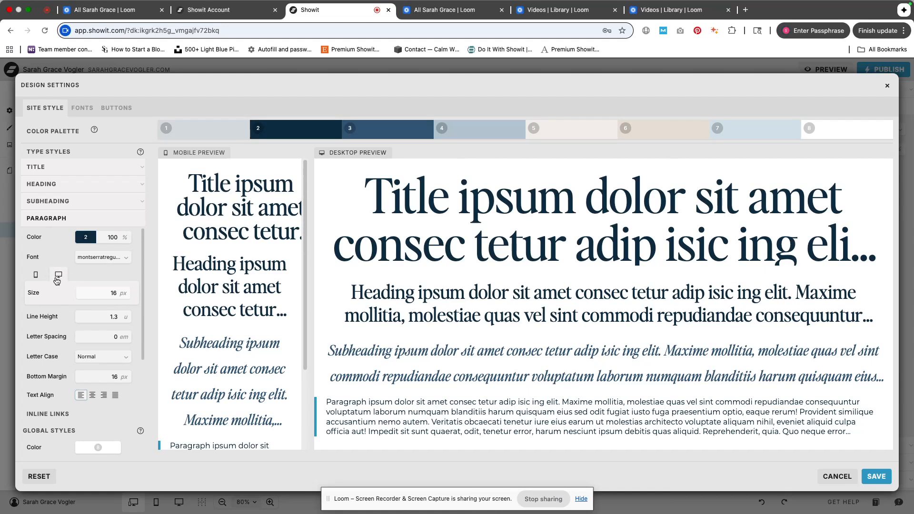
click(36, 275)
Add the Google font Akatab in Normal style to the active fonts
click(83, 108)
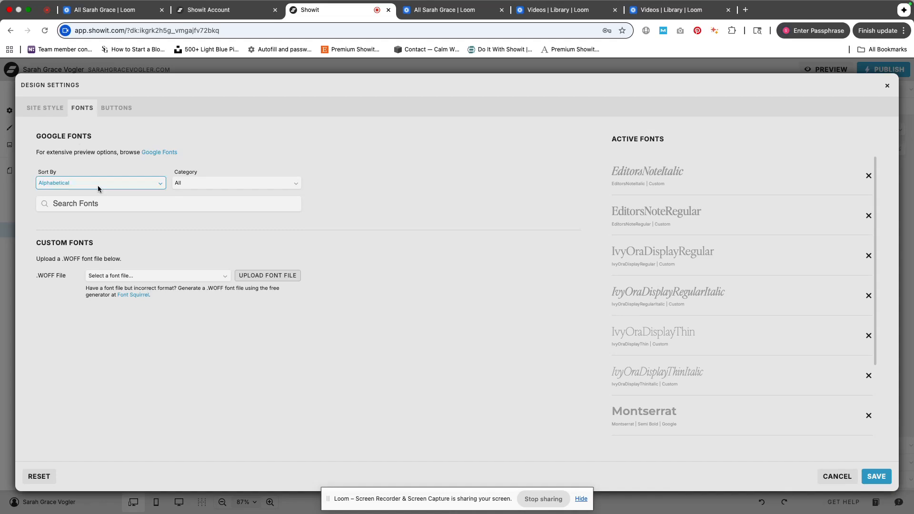
click(100, 209)
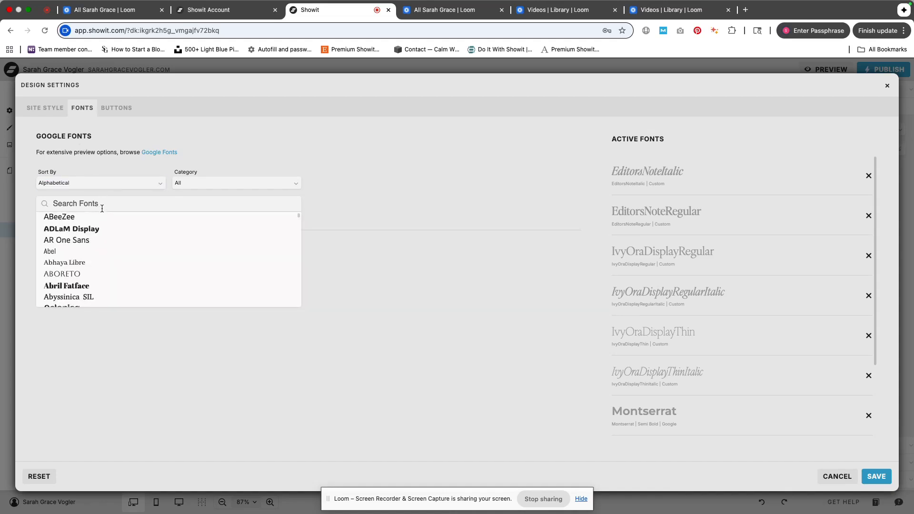
click(95, 259)
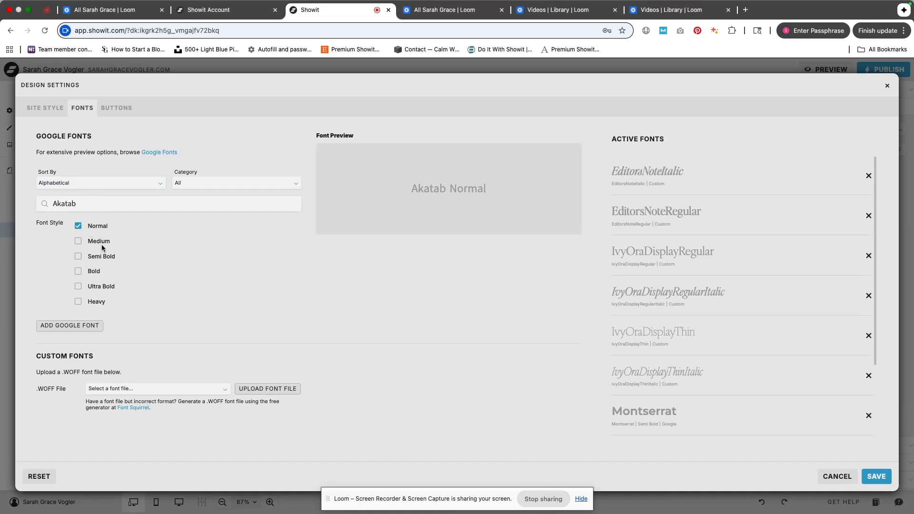
click(84, 326)
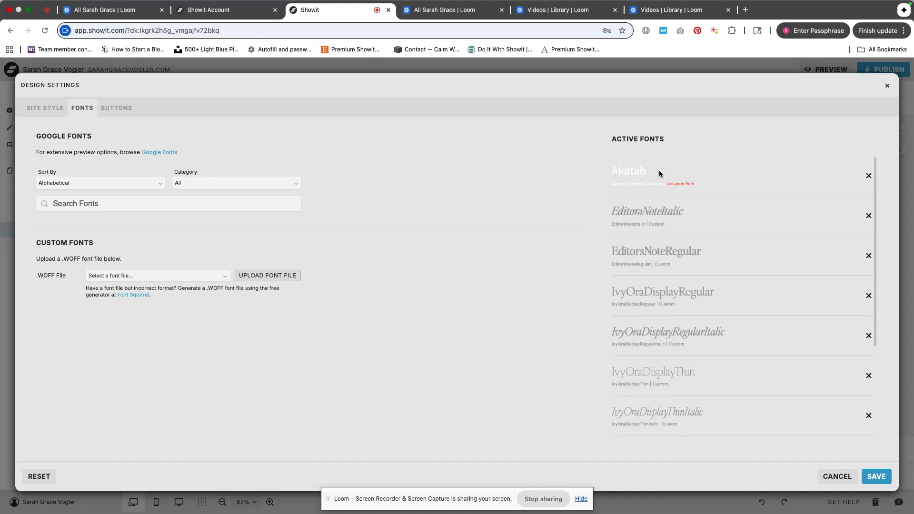
Remove Akatab from the active fonts and close Design Settings
click(871, 179)
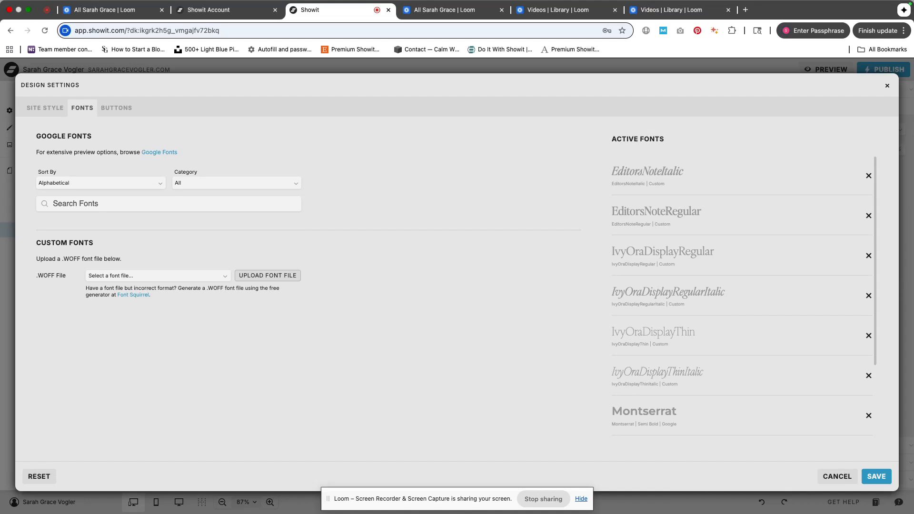
click(887, 87)
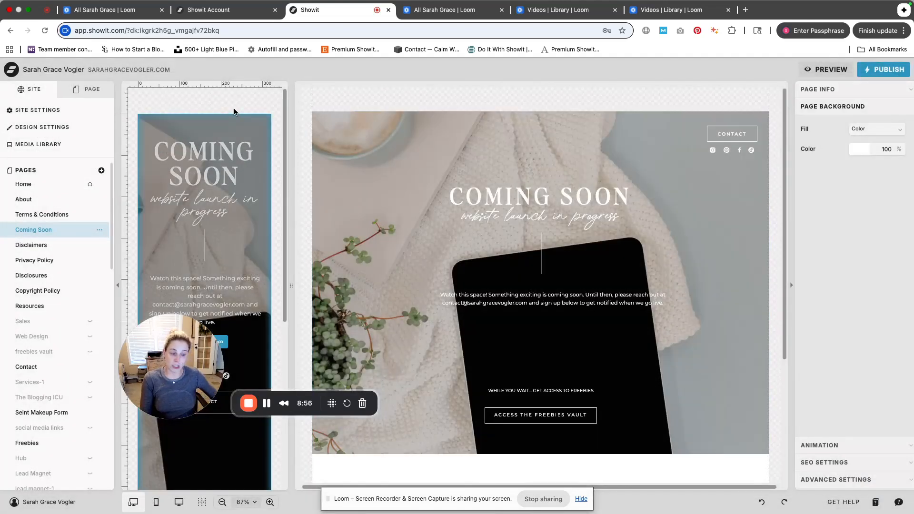
Open the Home page's canvas list and switch the editor to desktop-only view
click(93, 90)
click(43, 96)
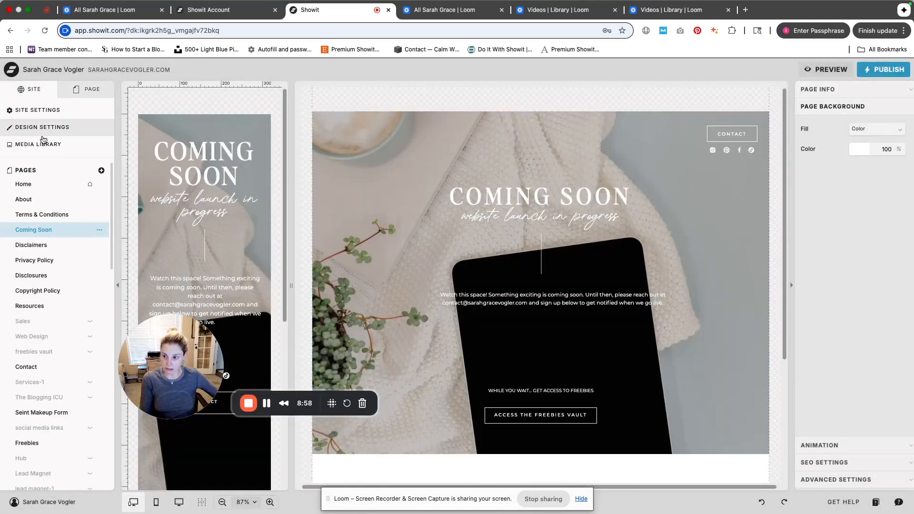
click(24, 184)
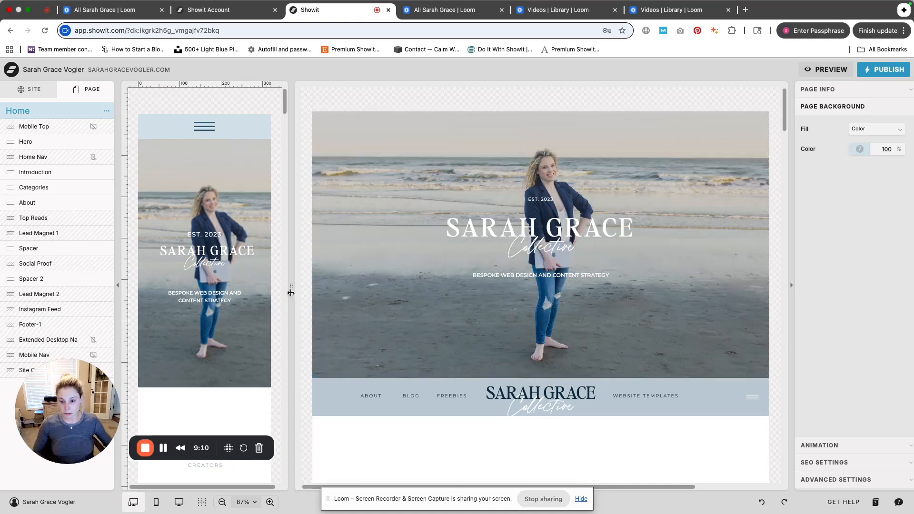
click(178, 502)
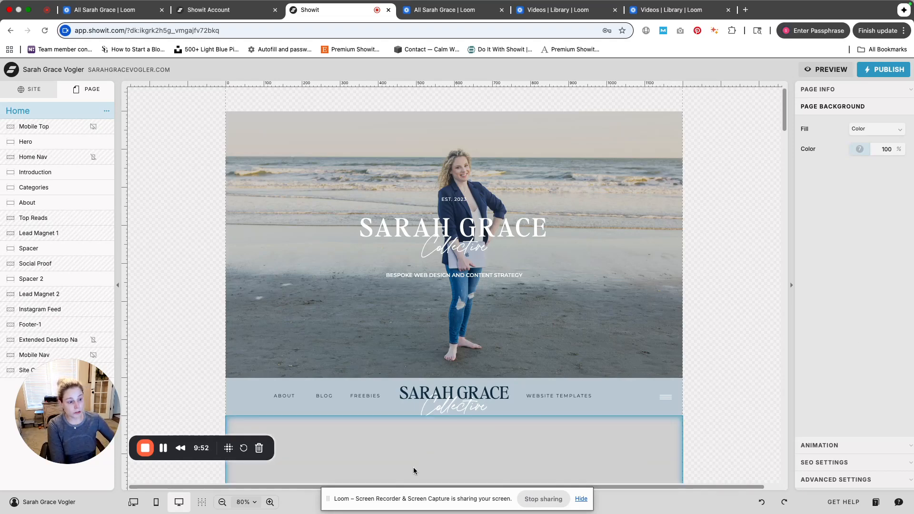
click(501, 496)
drag(500, 496, 531, 445)
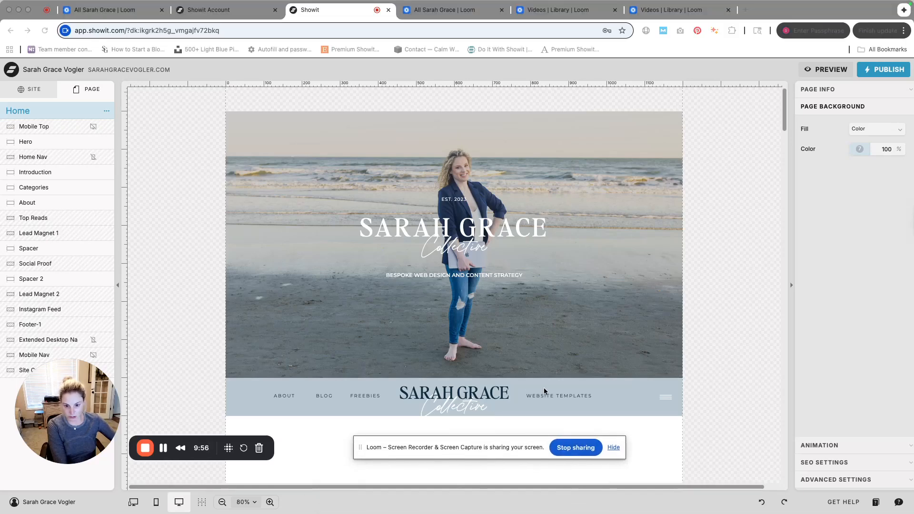
Select the Hero canvas and add a Title text element, moving it below the site name
click(512, 356)
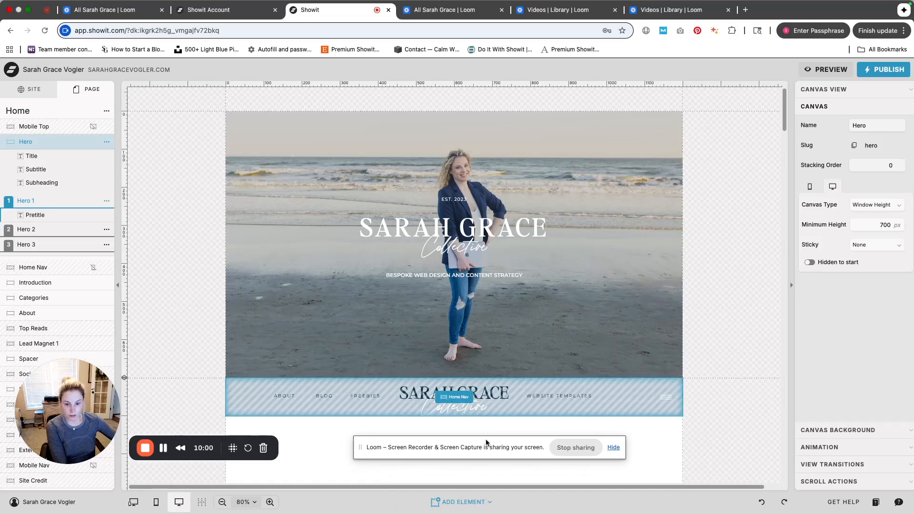
click(460, 503)
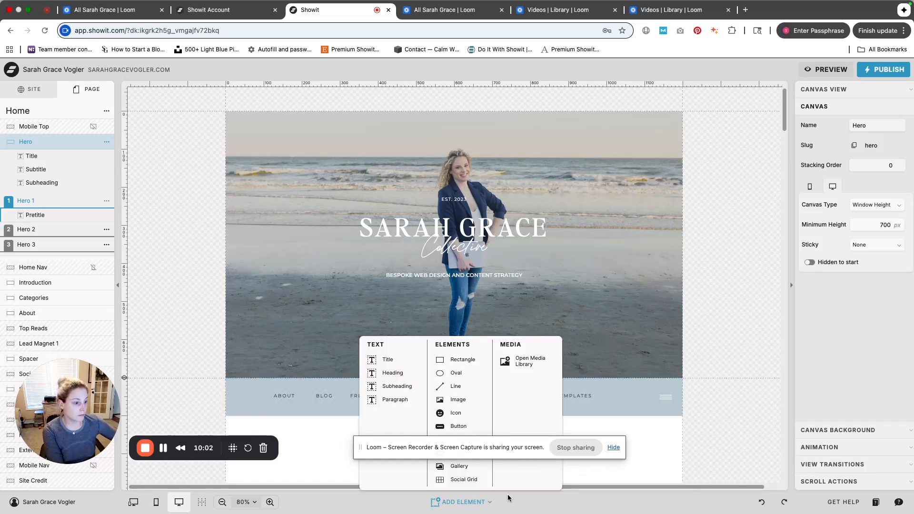
mouse_move(470, 504)
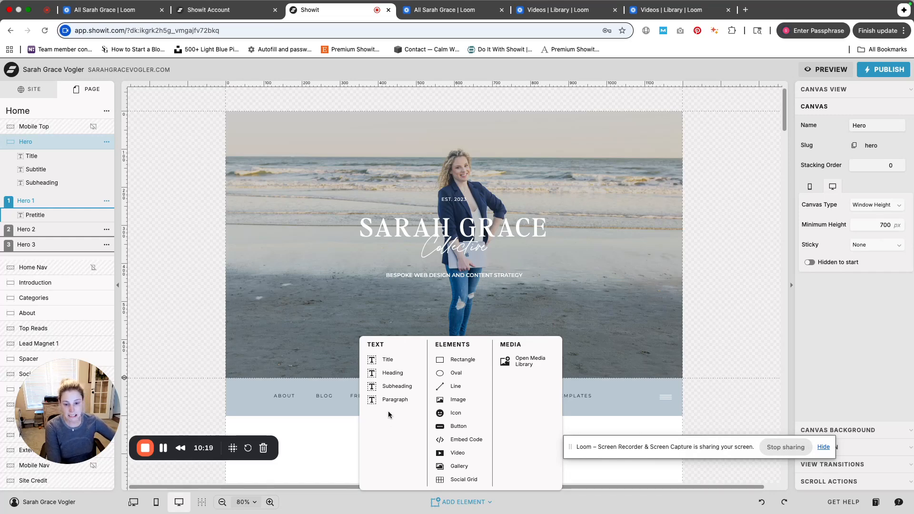
click(399, 365)
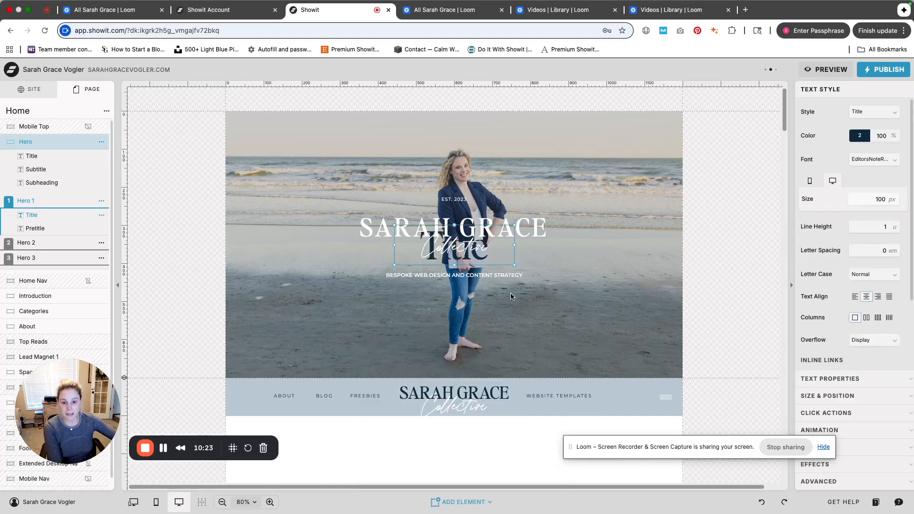
drag(544, 280, 593, 321)
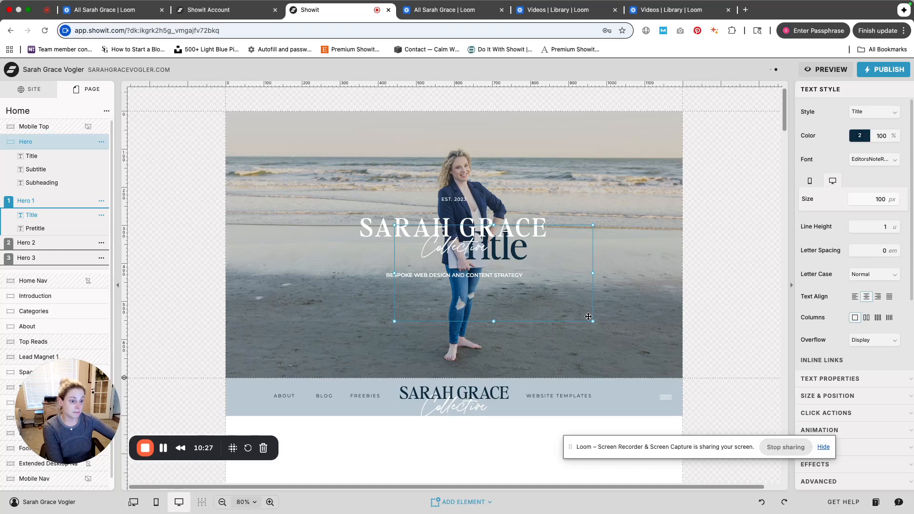
Try to move the subheading text, undoing the move
drag(527, 278, 618, 296)
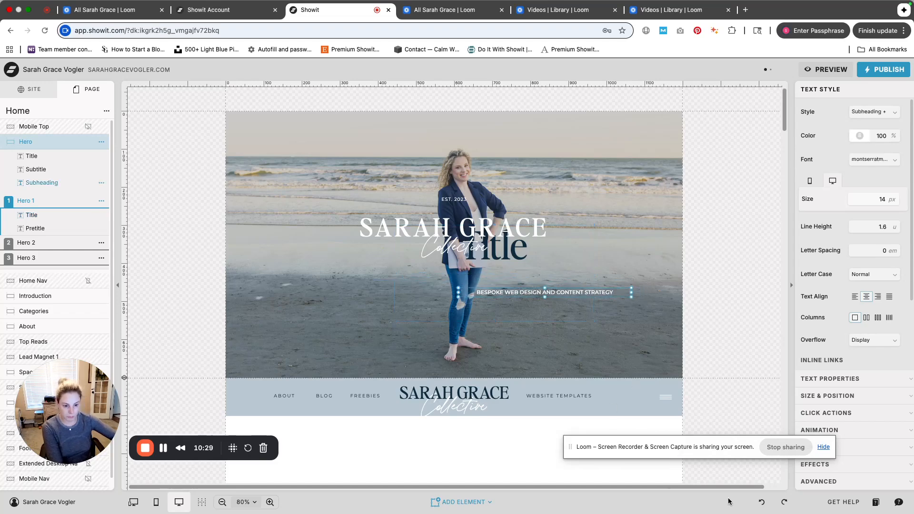
click(762, 502)
Move the Title element to the right side of the hero and left-align its text
click(542, 255)
drag(543, 254, 635, 275)
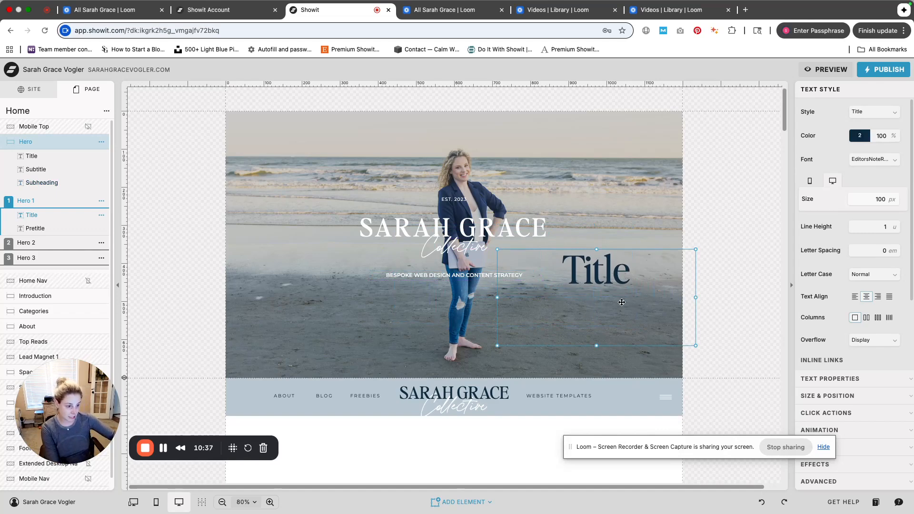
click(854, 297)
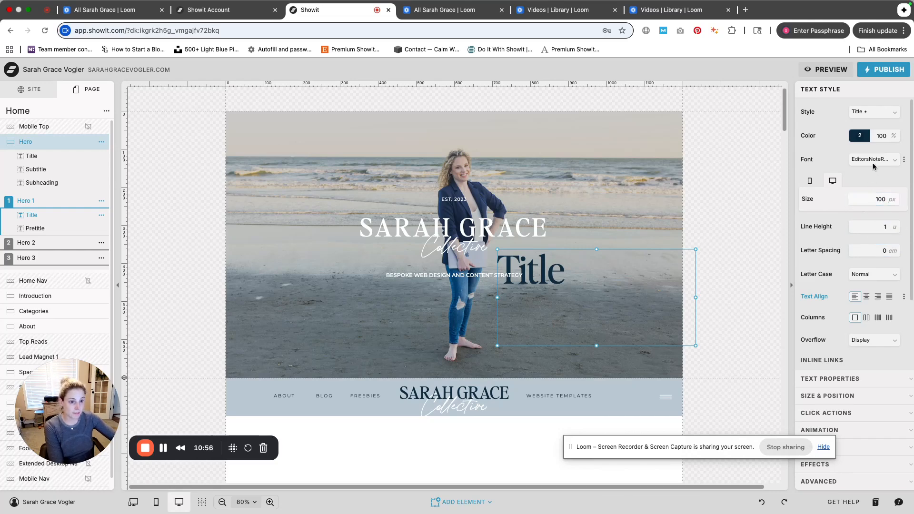
Set the Title element's font size to 75 px and view its colour style options
scroll(873, 190, down, 4)
scroll(873, 190, up, 4)
click(883, 201)
double_click(881, 200)
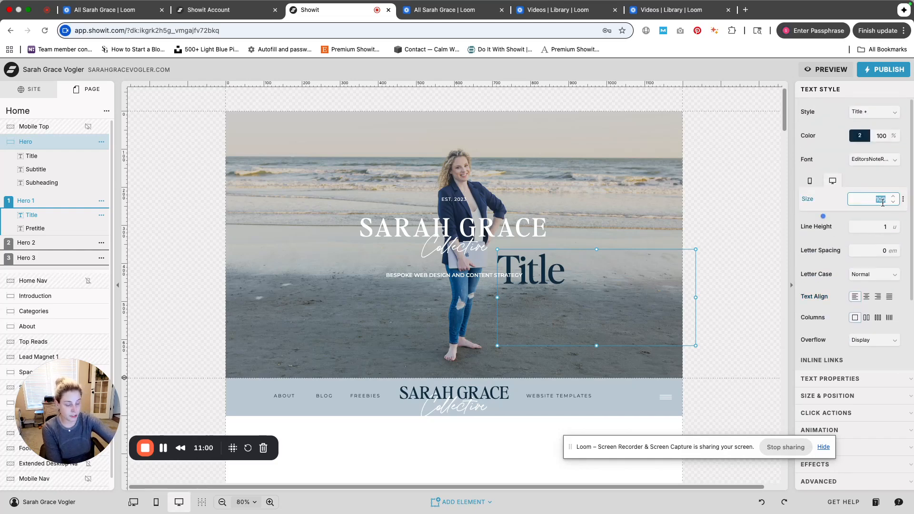
text(75)
key(Return)
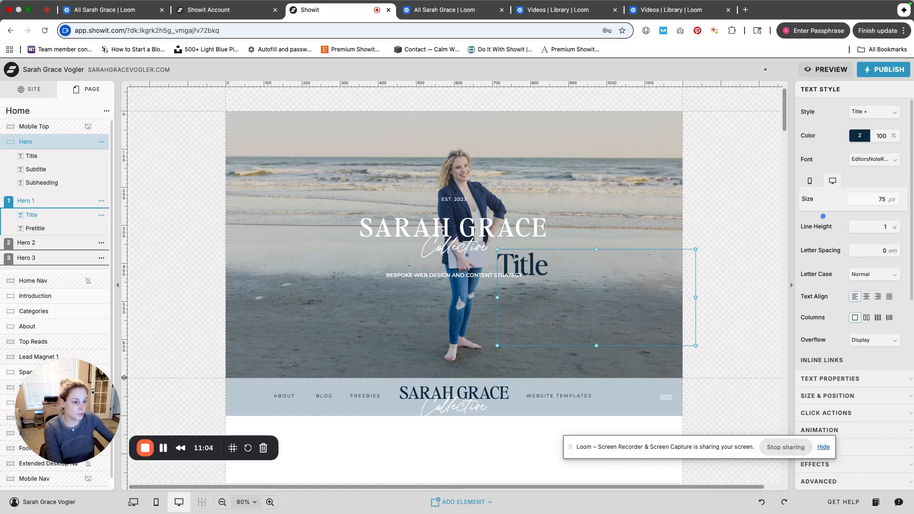
click(859, 137)
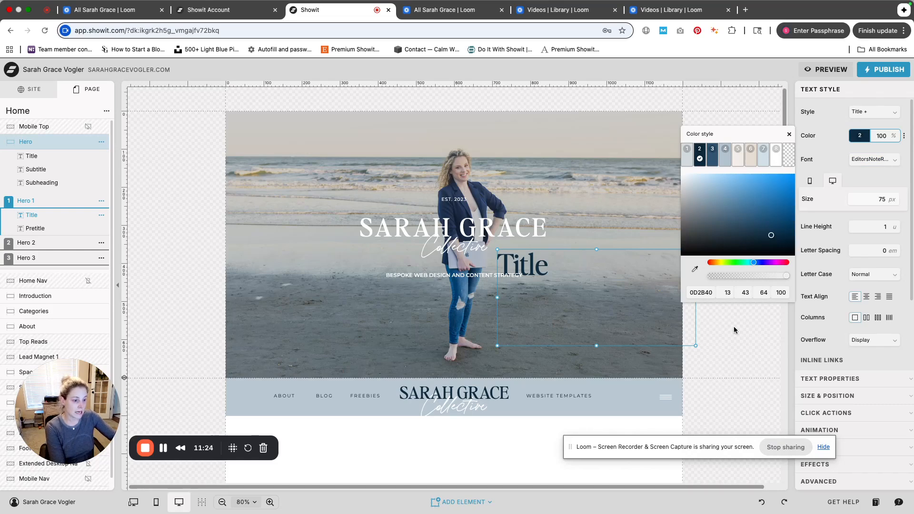
click(635, 310)
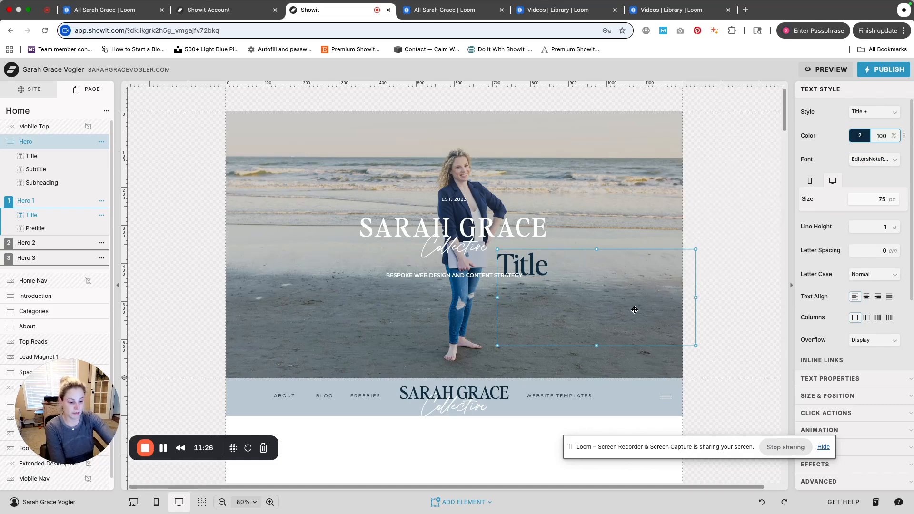
Delete the new Title element from the Hero canvas
key(Delete)
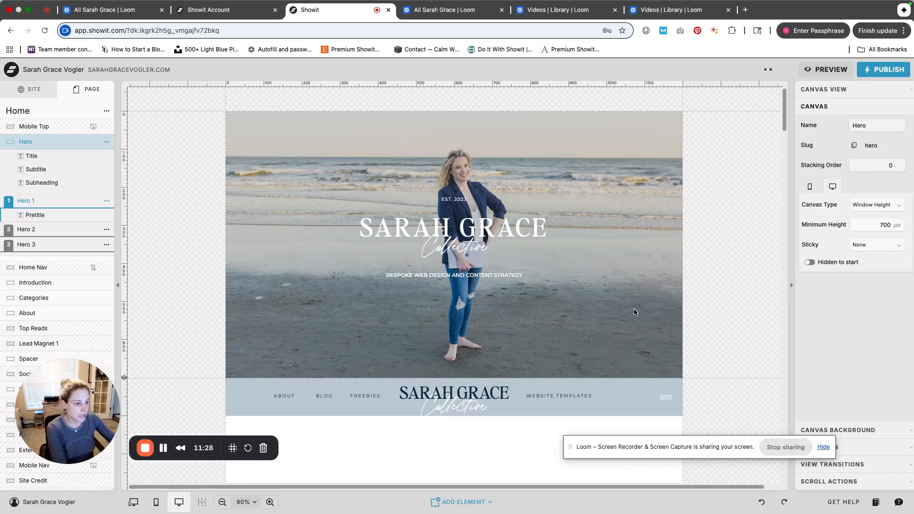
scroll(634, 309, down, 10)
scroll(633, 310, up, 4)
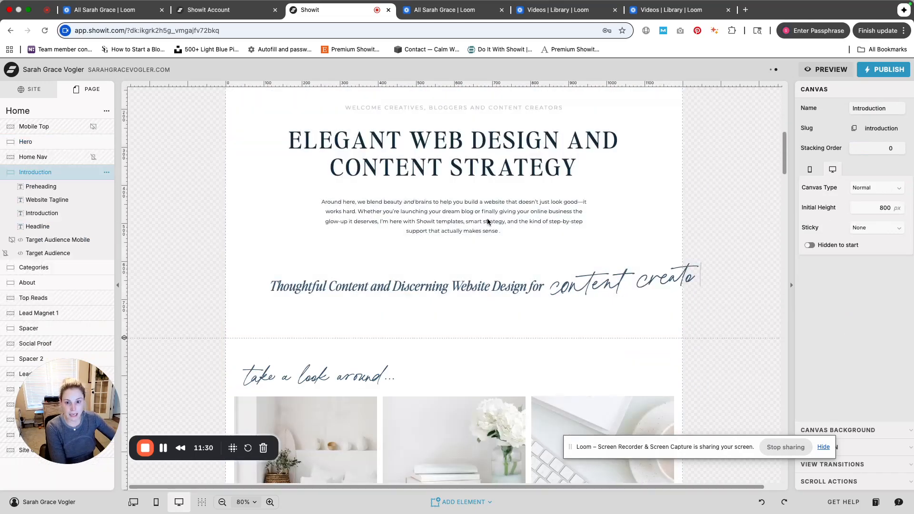
Link the word "giving" in the Introduction paragraph to the About page
click(504, 213)
double_click(505, 213)
click(501, 212)
drag(501, 212, 518, 211)
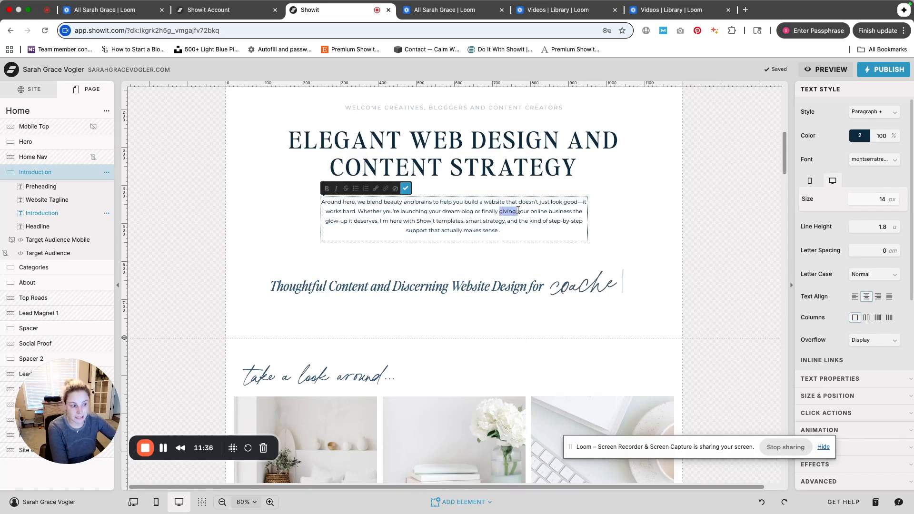
click(377, 190)
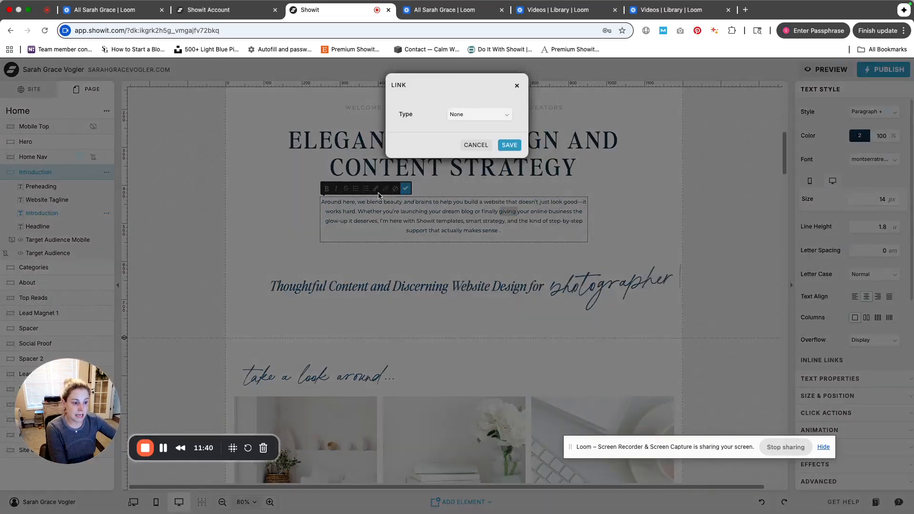
click(481, 116)
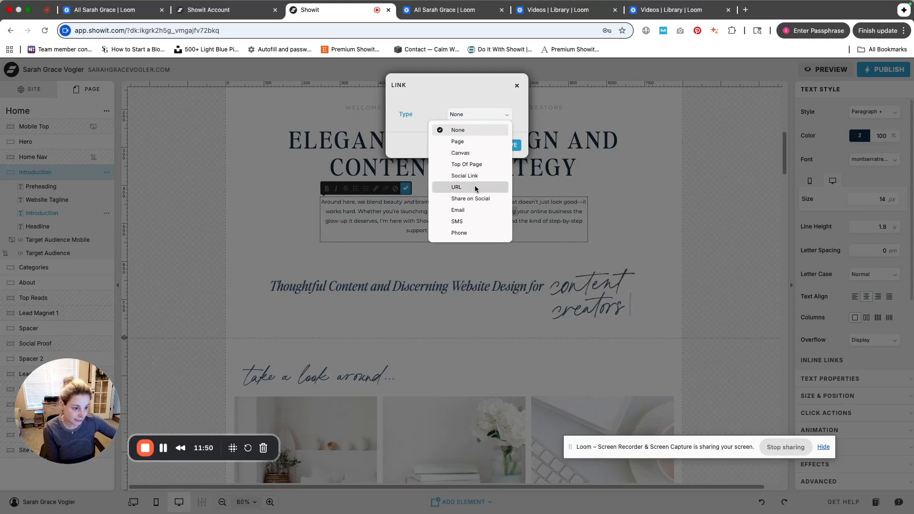
click(483, 141)
click(484, 136)
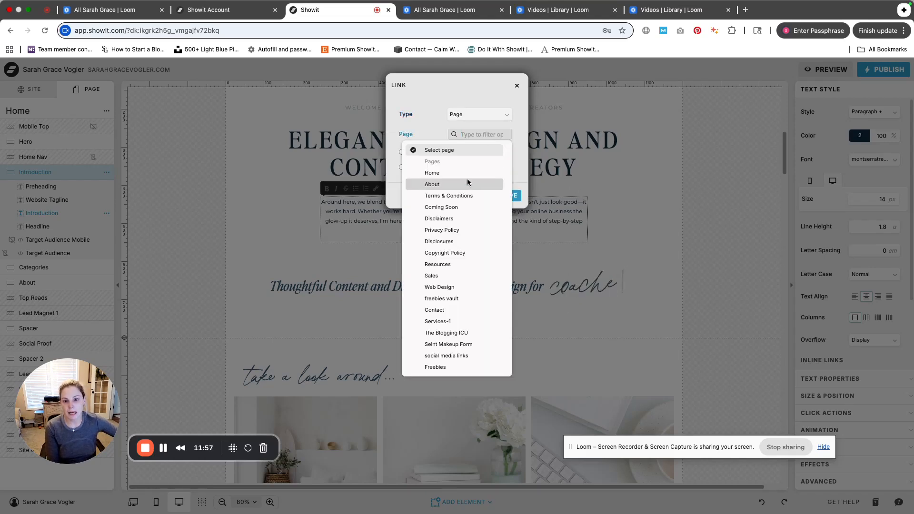
click(468, 183)
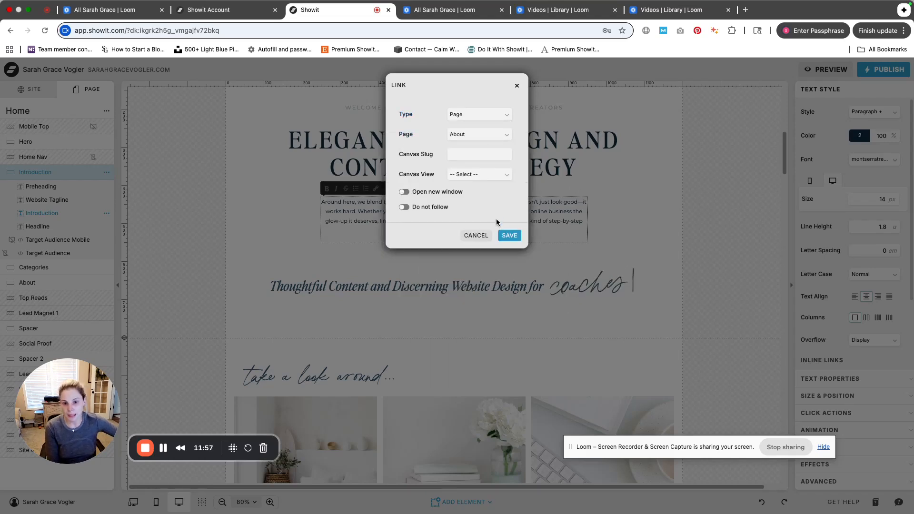
click(519, 242)
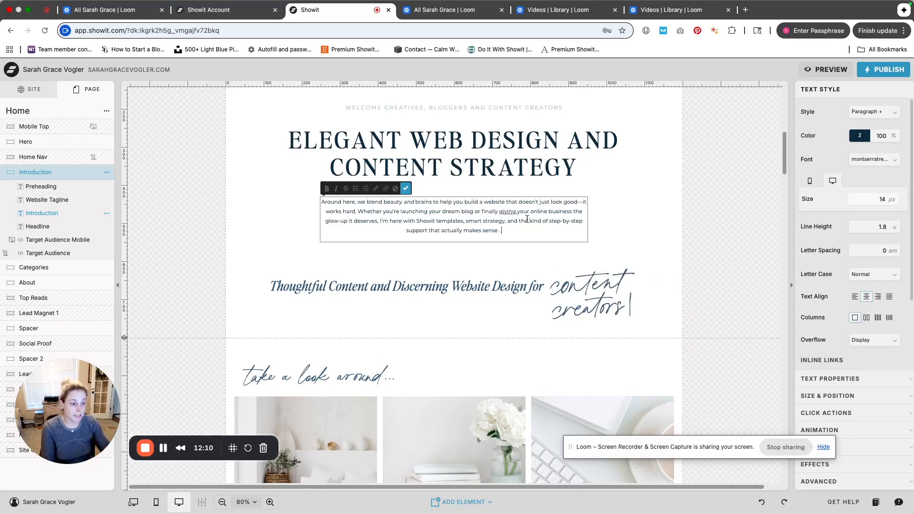
Undo the last two changes, restoring the Title element and removing the link
click(512, 211)
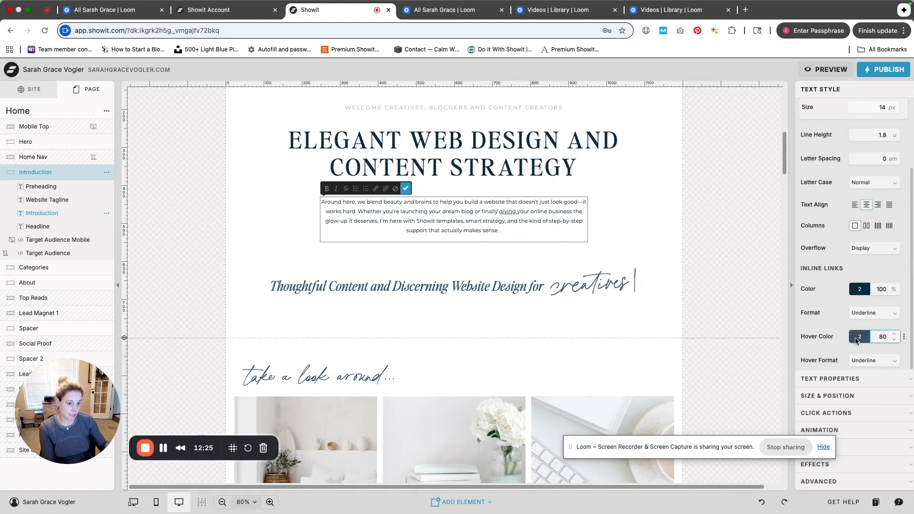
click(763, 502)
click(764, 503)
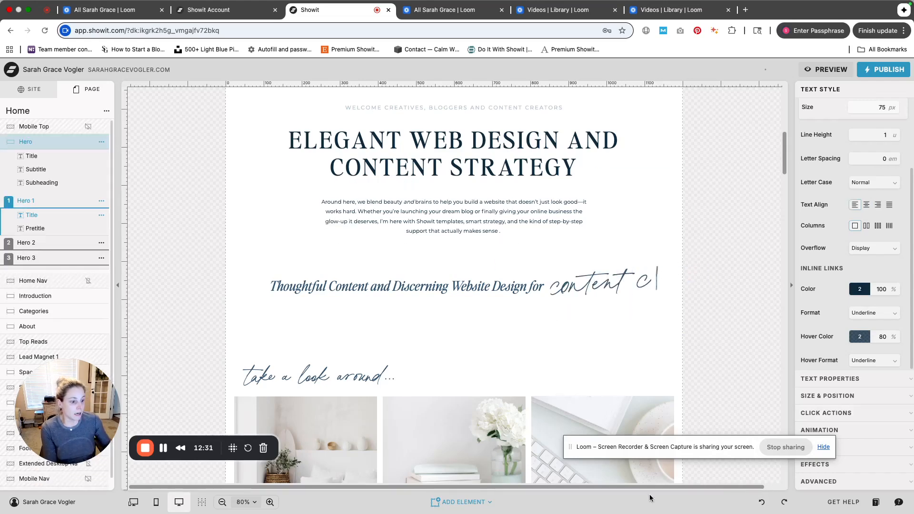
Add two rectangles to the Hero 1 canvas and delete one of them
click(461, 502)
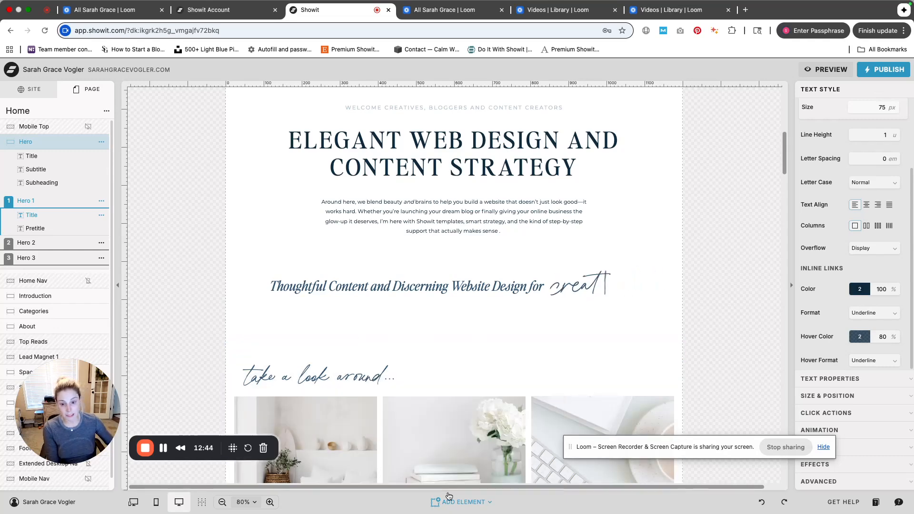
mouse_move(462, 502)
click(460, 365)
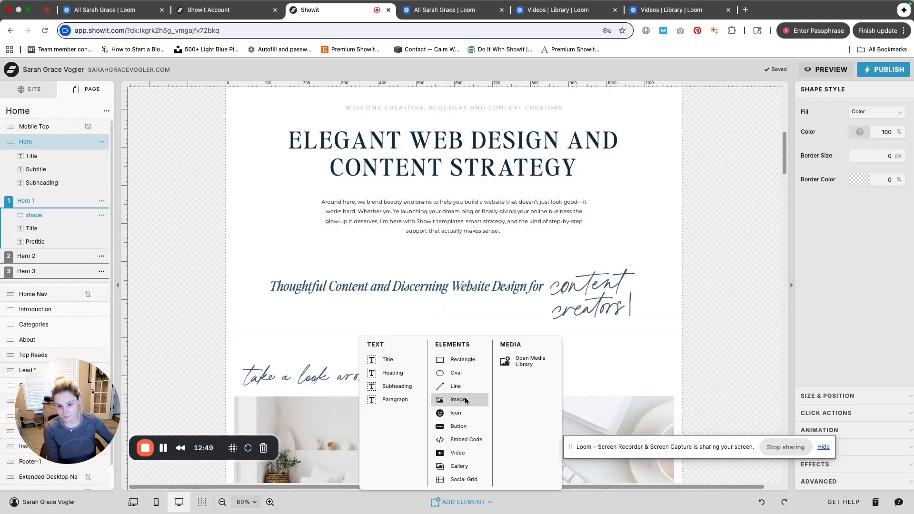
click(466, 359)
scroll(468, 360, up, 3)
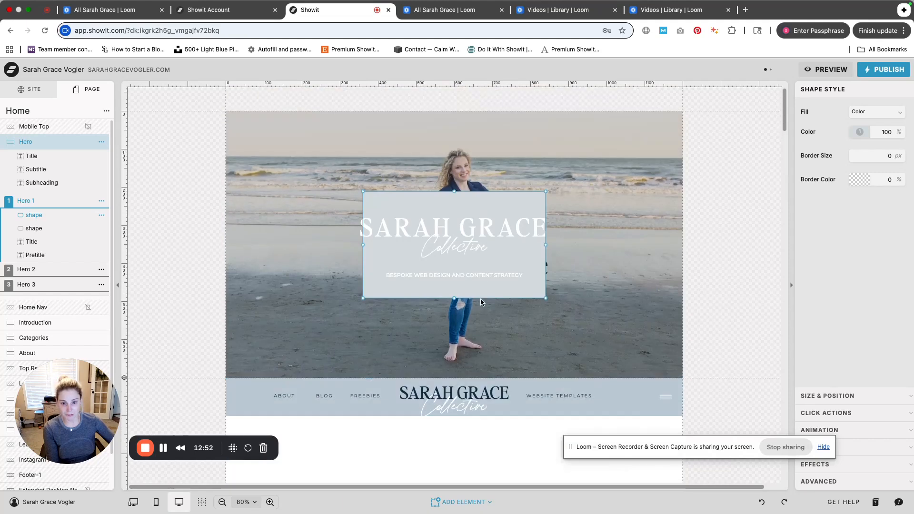
click(496, 279)
click(499, 290)
drag(500, 290, 505, 359)
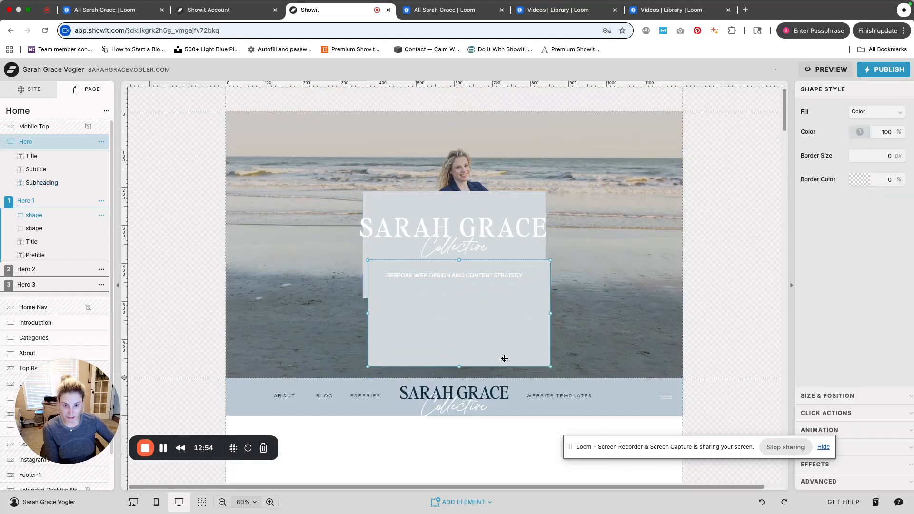
key(Delete)
Move the remaining rectangle and shrink it to a small box beside the tagline
drag(519, 289, 512, 350)
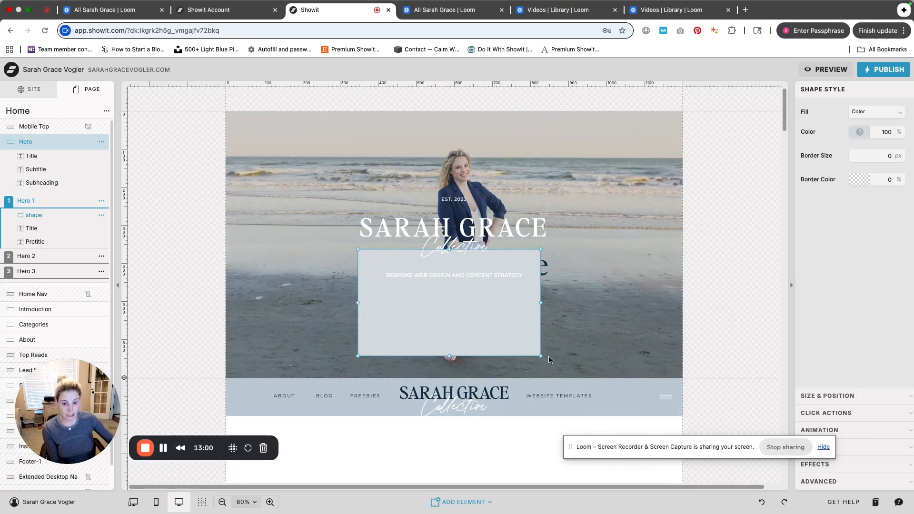
drag(541, 357, 524, 344)
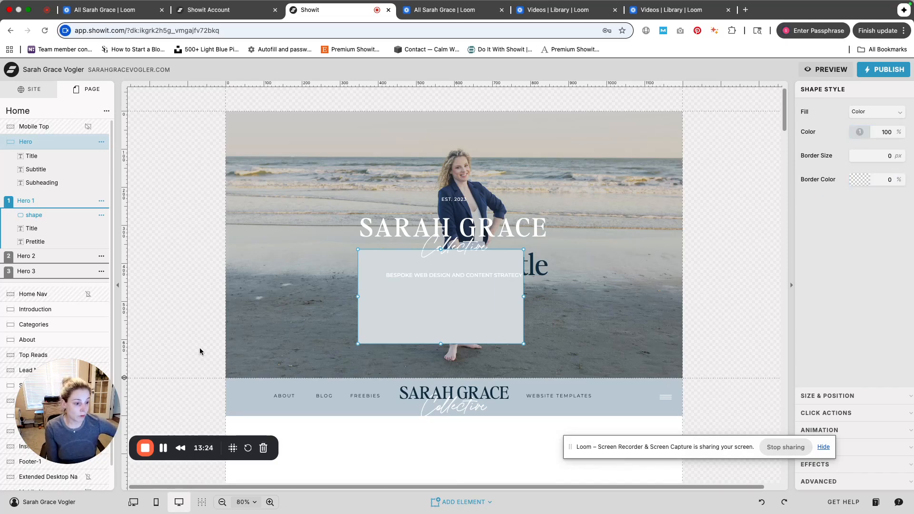
drag(524, 344, 396, 292)
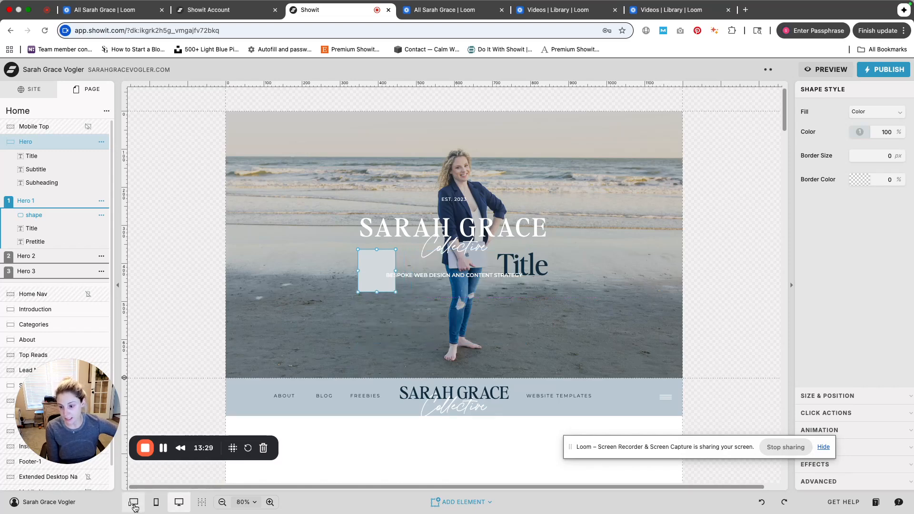
Preview the rectangle in the mobile view, return to the desktop view, and delete the rectangle
click(156, 502)
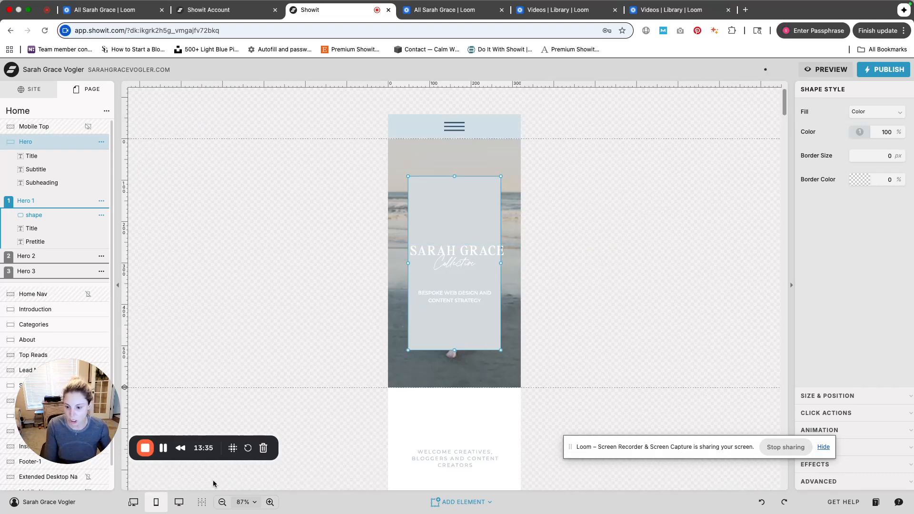
click(178, 502)
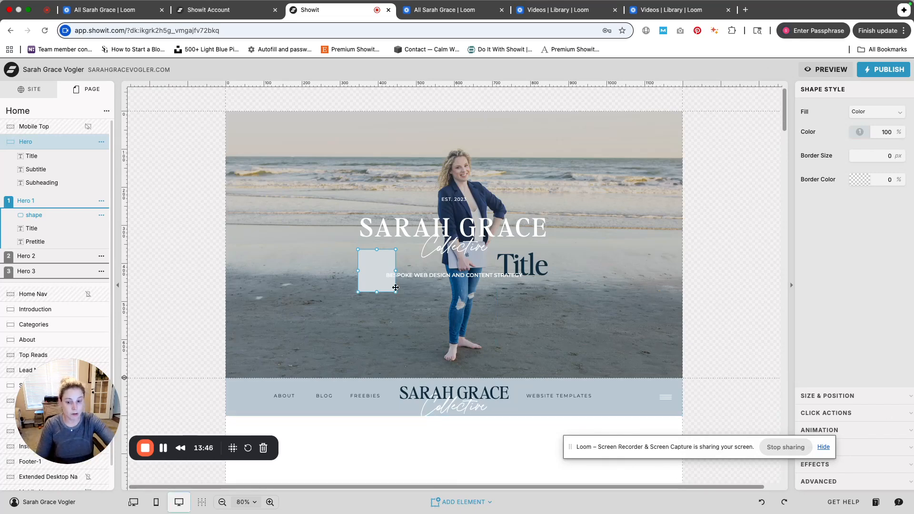
key(Delete)
Add an icon element to the Hero 1 canvas and move it to the photo's lower right
click(461, 502)
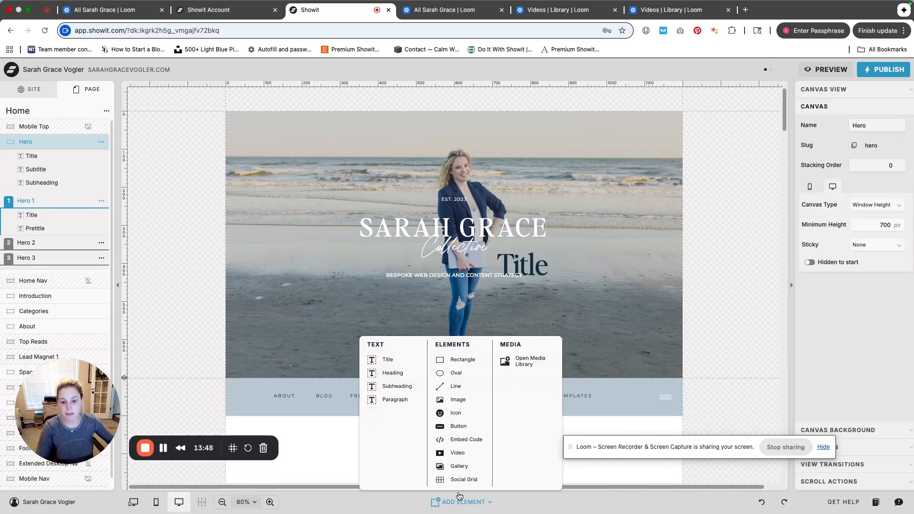
click(470, 411)
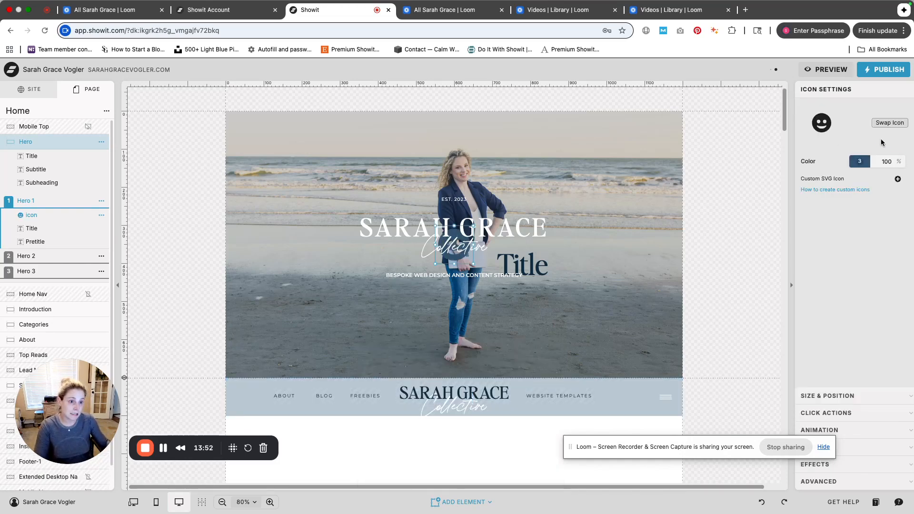
drag(440, 259, 556, 327)
Browse the icon chooser's library of icons, then delete the icon element
click(898, 123)
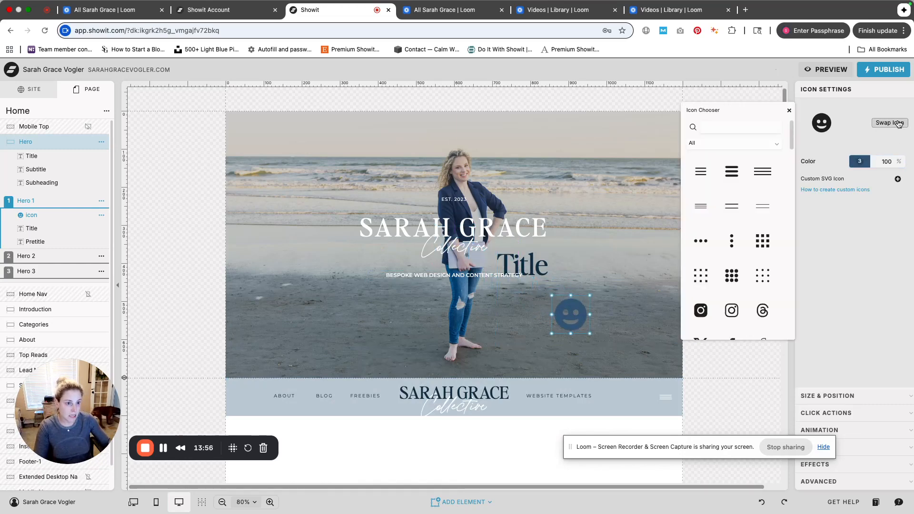
scroll(732, 190, down, 10)
scroll(763, 253, down, 5)
right_click(763, 252)
click(786, 247)
scroll(784, 247, down, 3)
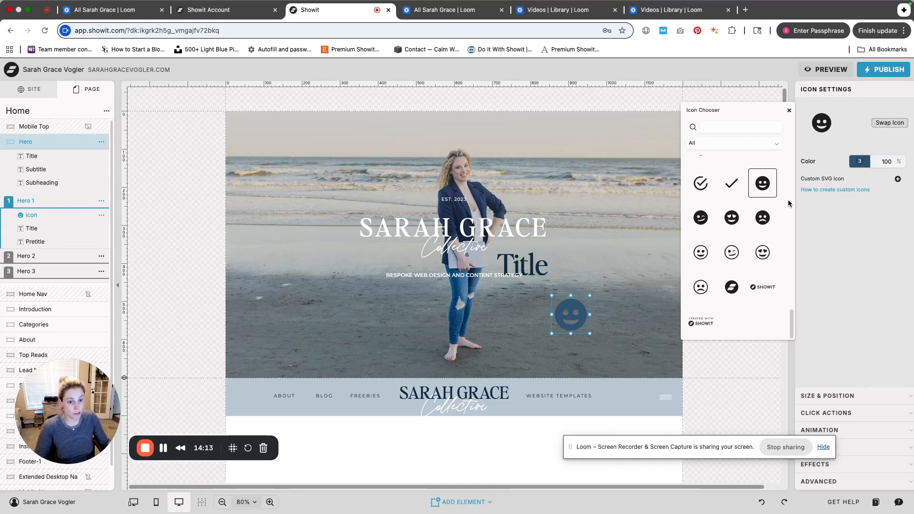
scroll(758, 246, up, 10)
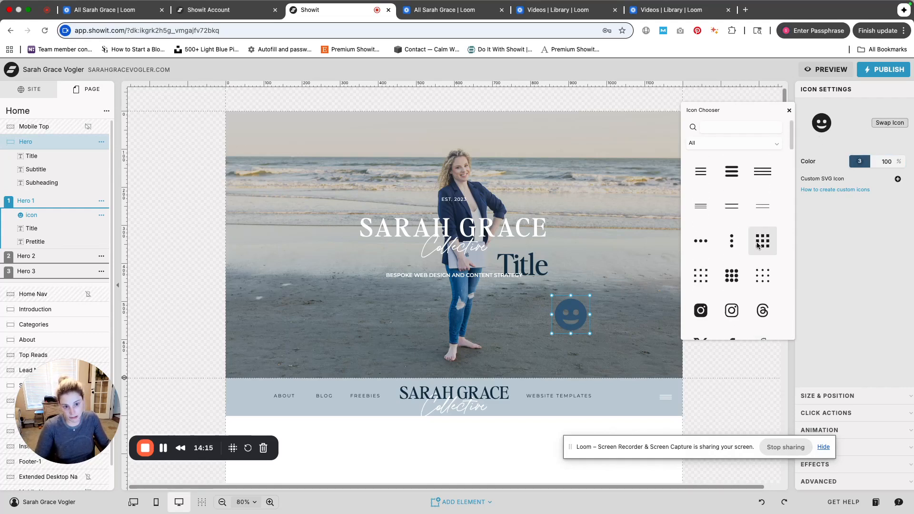
scroll(758, 245, down, 10)
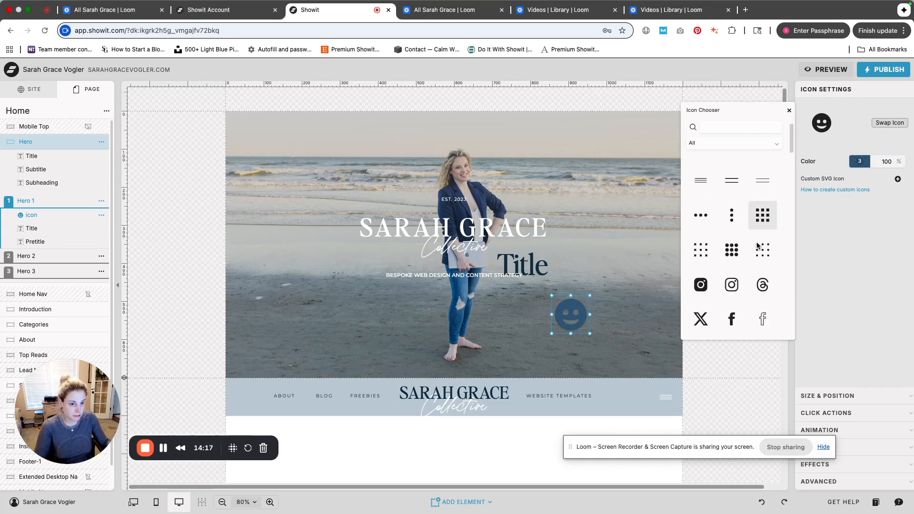
scroll(758, 245, down, 6)
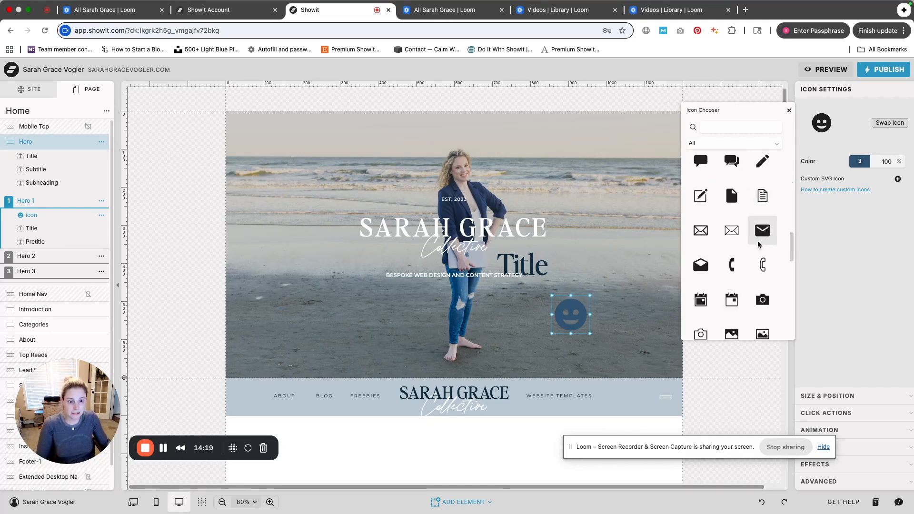
scroll(759, 244, down, 8)
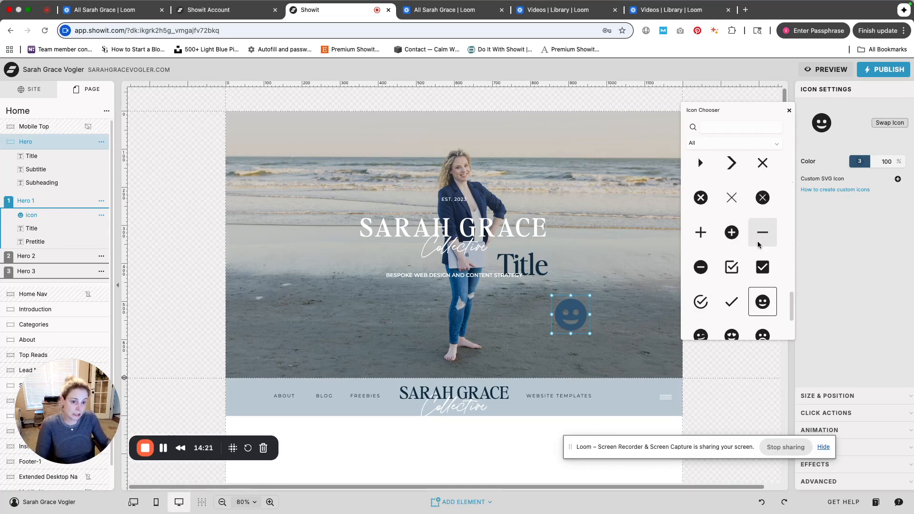
click(841, 225)
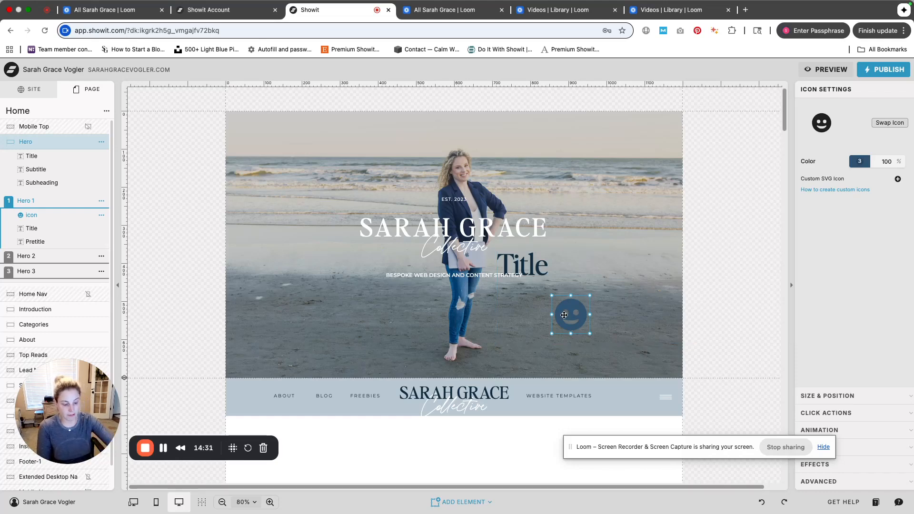
key(Delete)
Add an Embed Code element beside the Hero tagline, open and close its code editor, then delete it
mouse_move(465, 503)
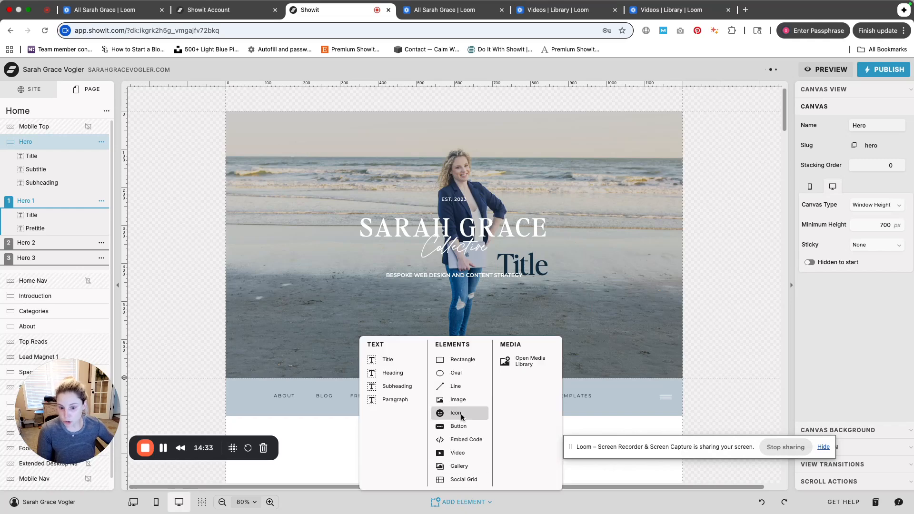
click(470, 440)
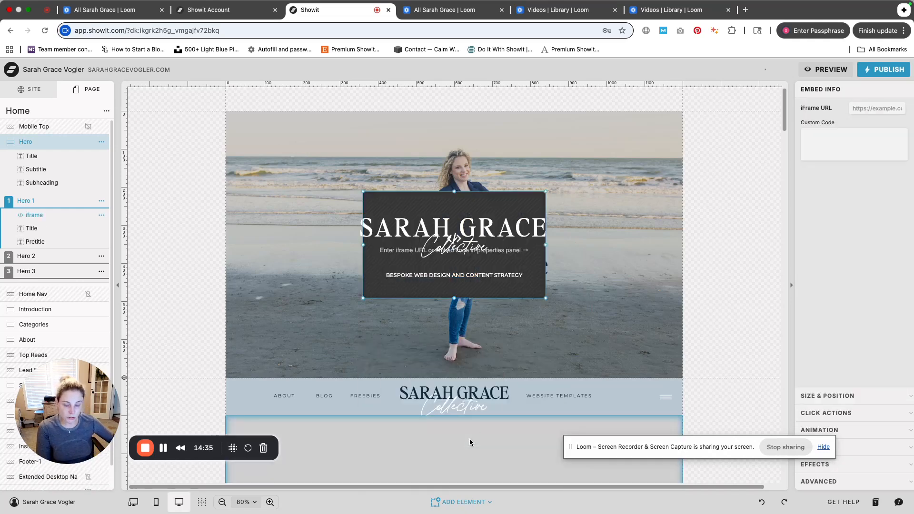
drag(538, 282, 671, 335)
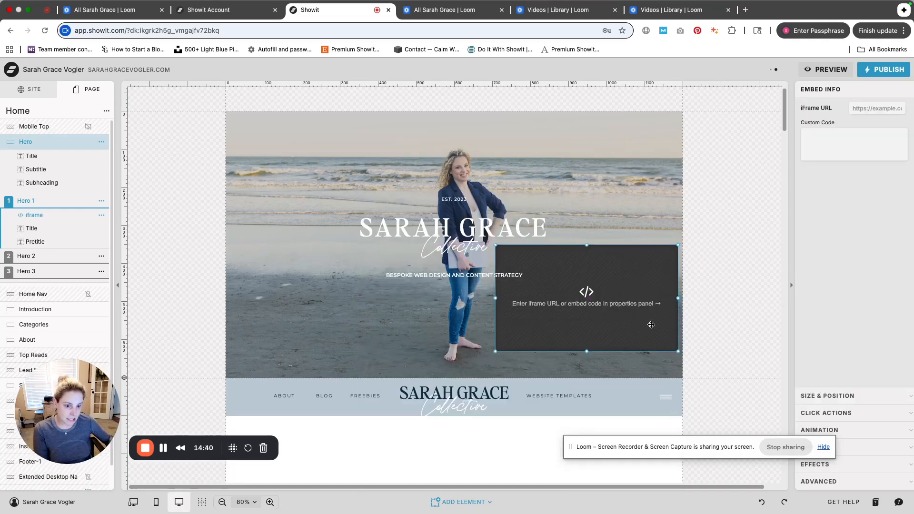
double_click(651, 324)
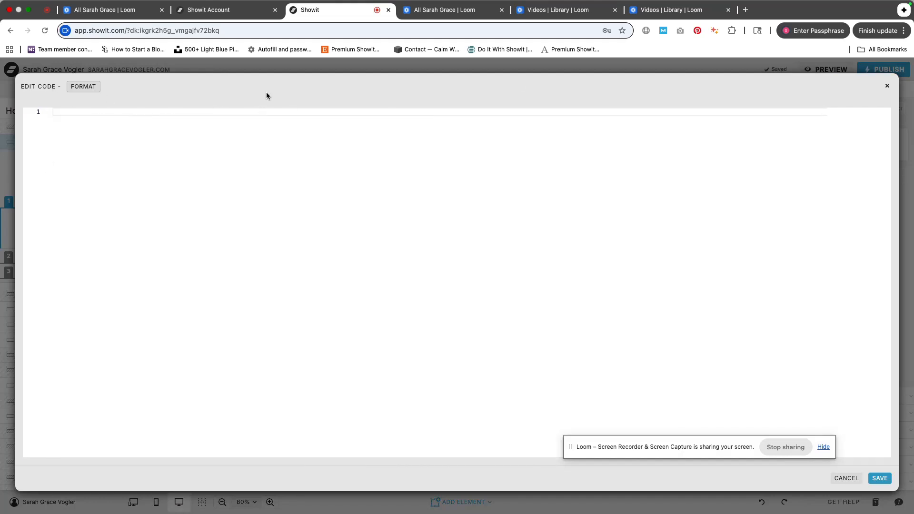
click(888, 87)
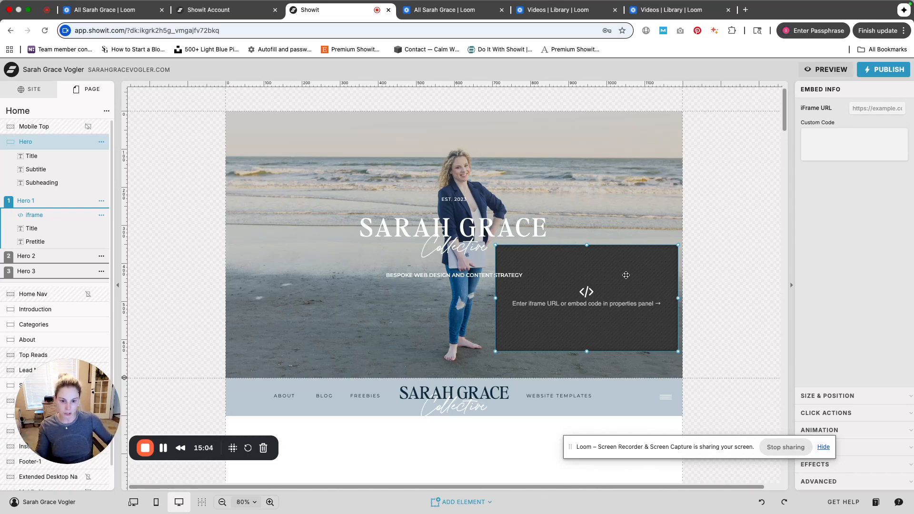
scroll(616, 288, down, 3)
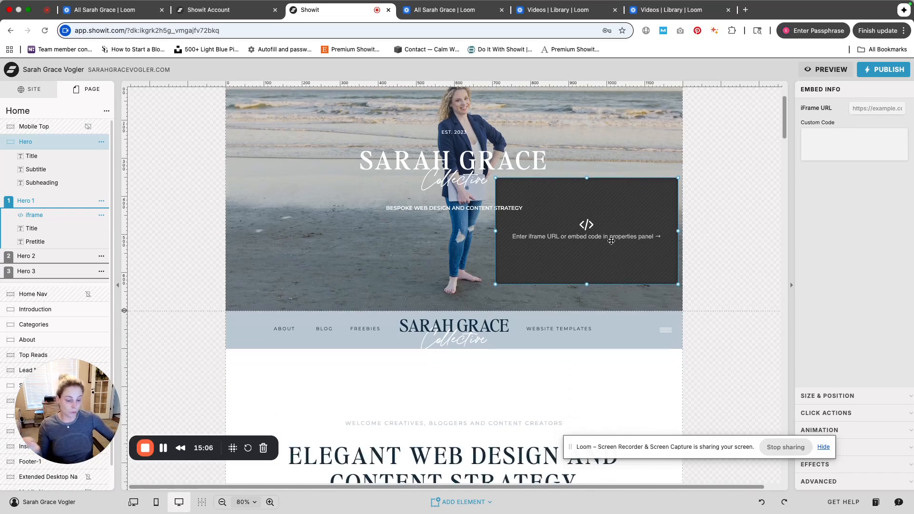
key(BackSpace)
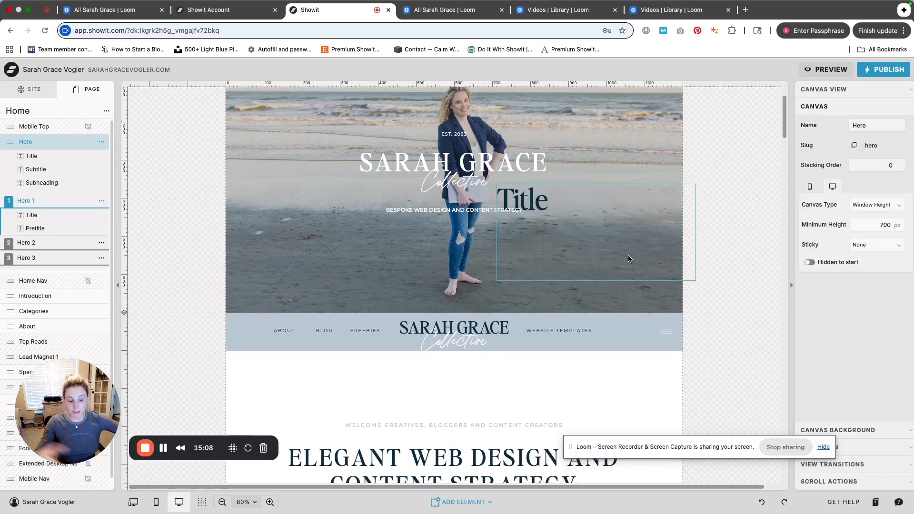
Delete the Title element from the Hero 1 canvas
click(628, 259)
key(BackSpace)
scroll(613, 276, down, 10)
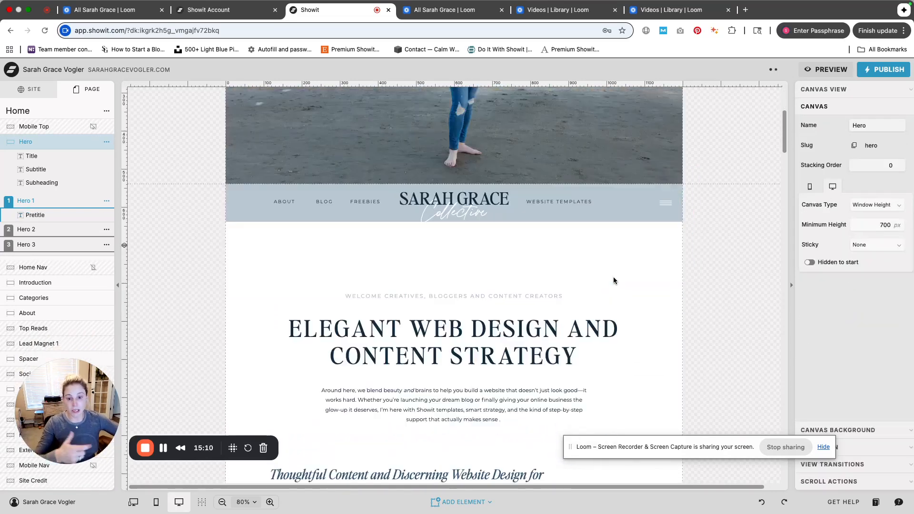
scroll(605, 269, up, 7)
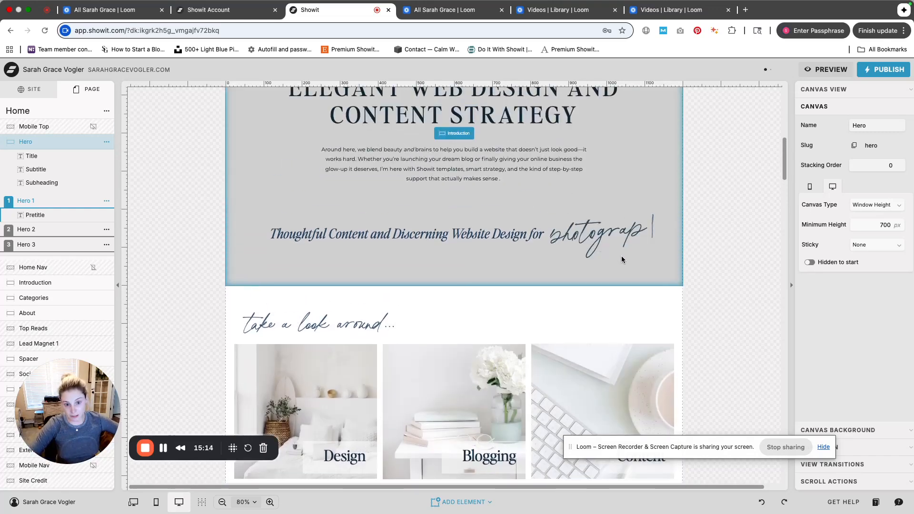
Select the Introduction canvas and scroll through the lower sections of the page
click(587, 242)
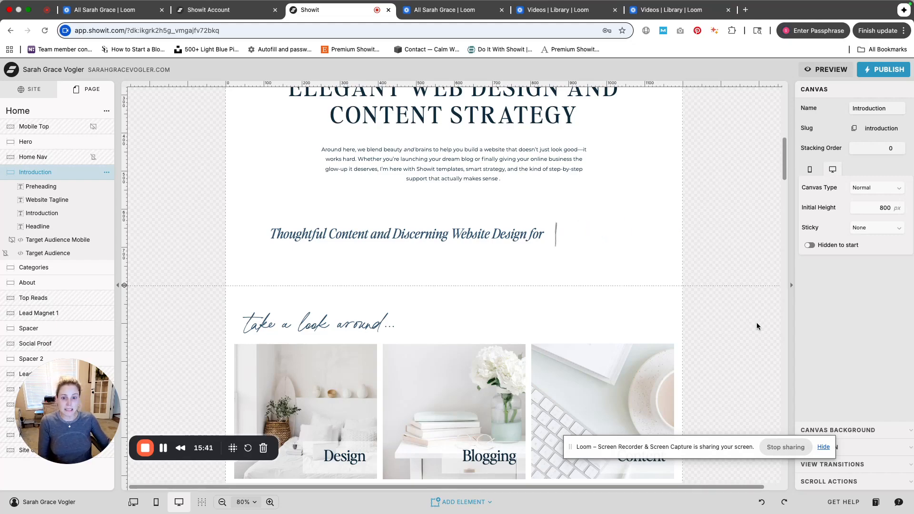
scroll(666, 322, down, 10)
scroll(667, 322, down, 15)
scroll(730, 331, up, 8)
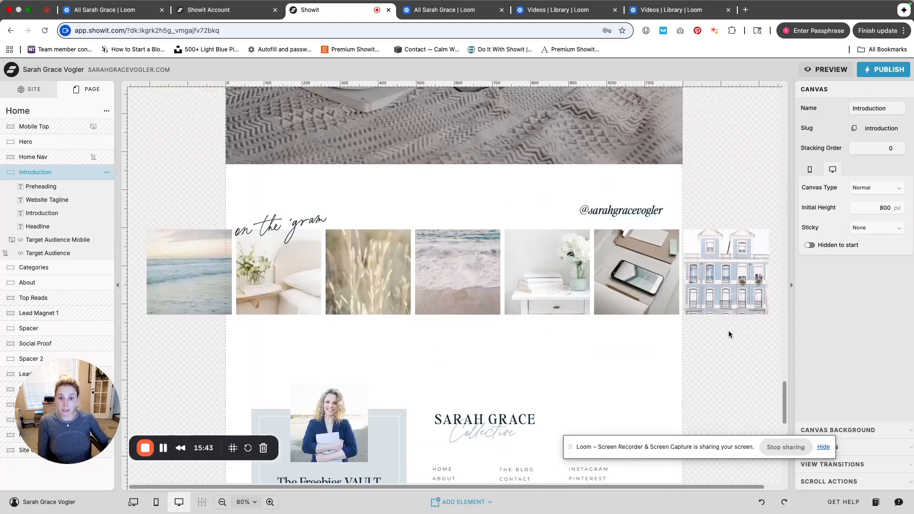
scroll(727, 330, down, 2)
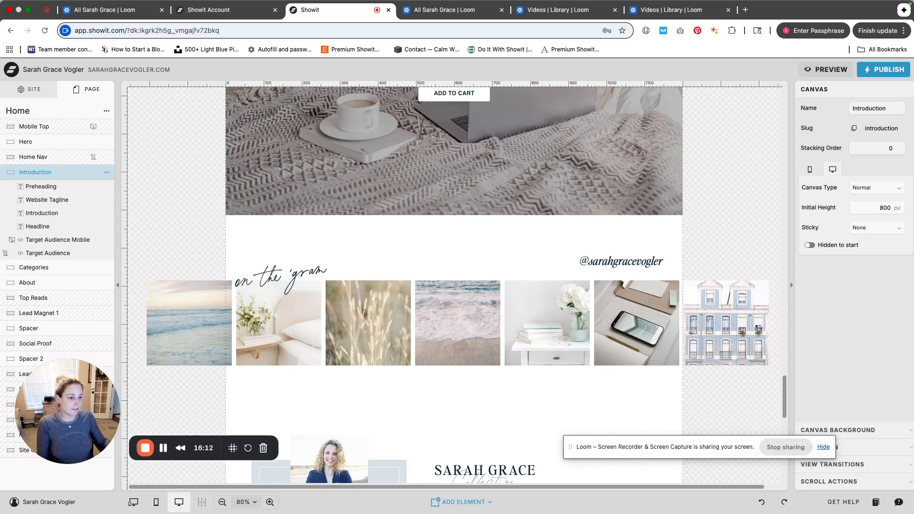
Add an Embed Code element to the Introduction canvas and remove it again
click(450, 502)
click(449, 503)
click(449, 503)
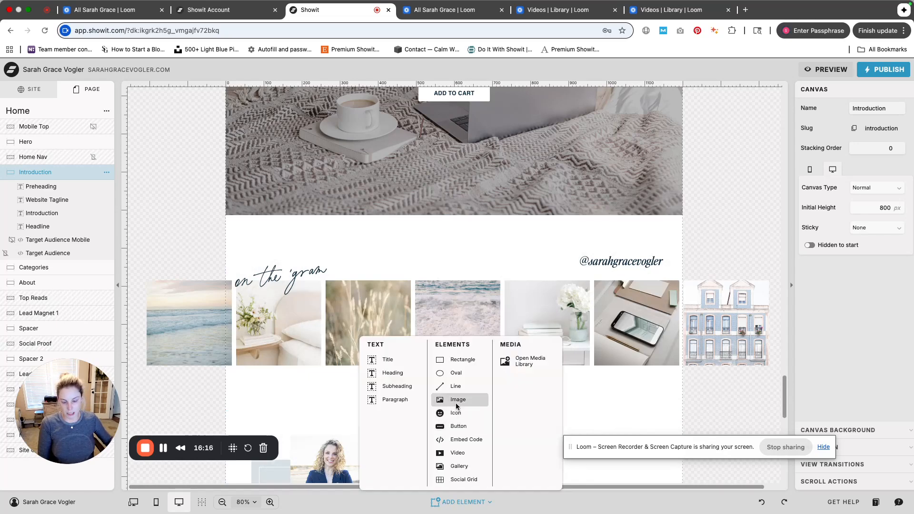
click(467, 436)
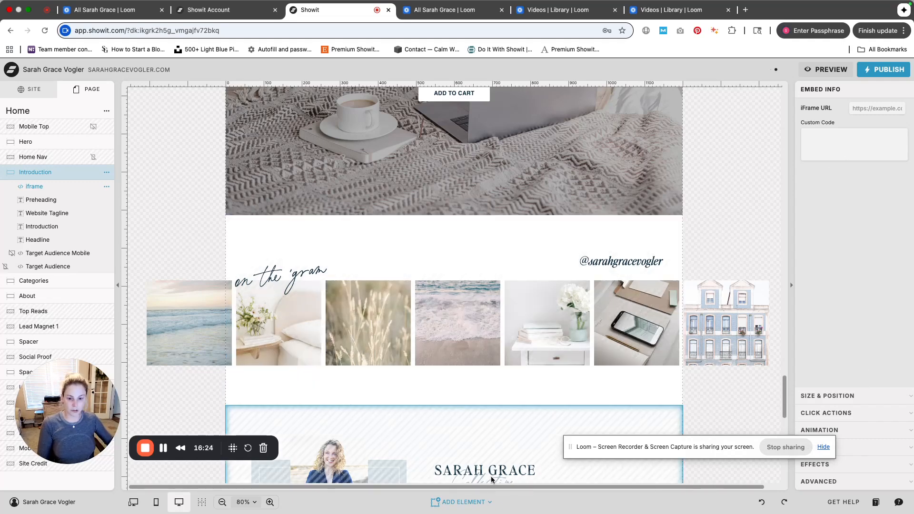
click(434, 505)
click(548, 131)
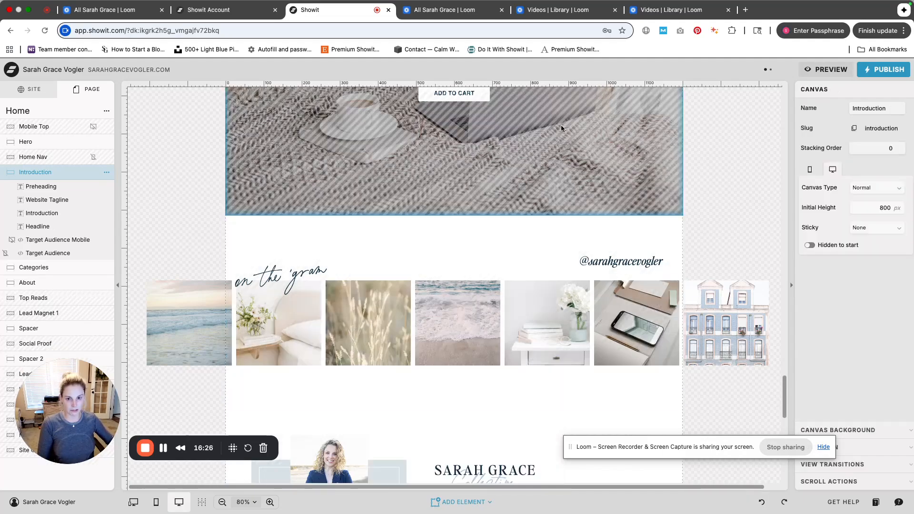
scroll(576, 172, up, 15)
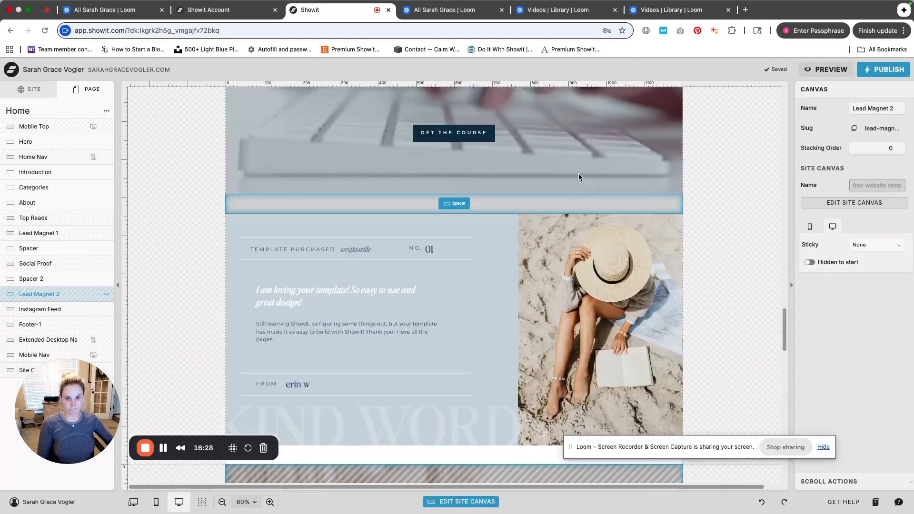
scroll(606, 303, down, 2)
scroll(605, 299, up, 15)
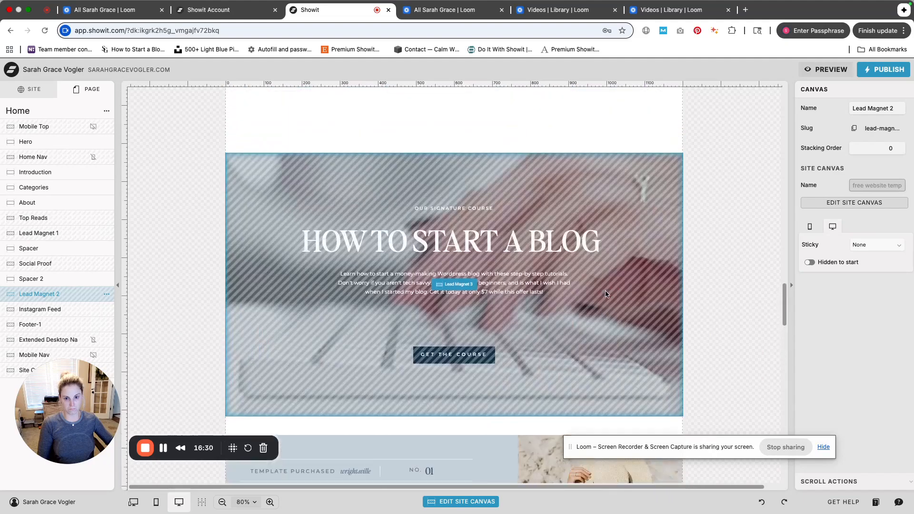
Select the Hero canvas, add a Video element to it, and open its video source type options
scroll(604, 292, up, 15)
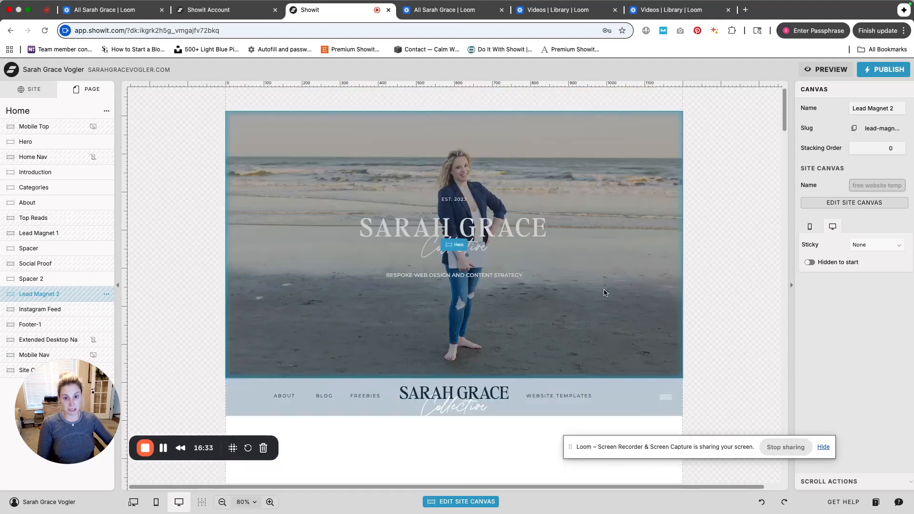
click(624, 292)
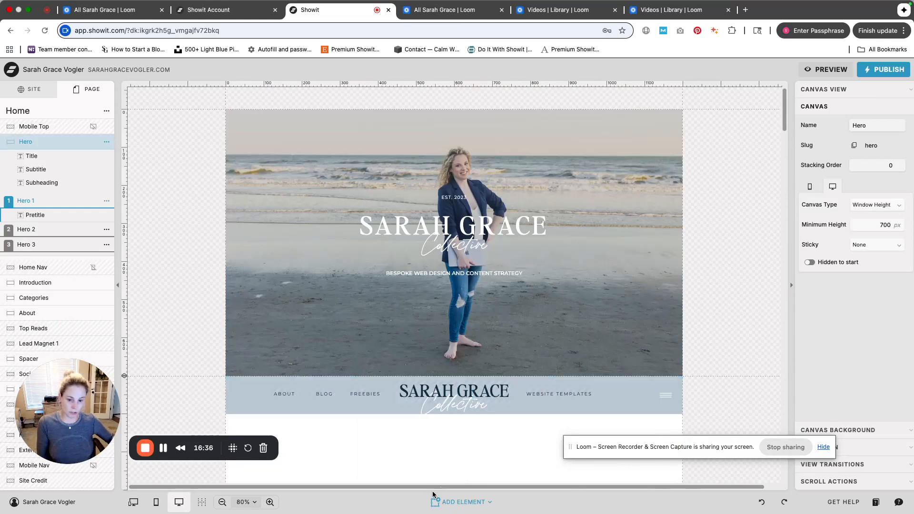
click(460, 502)
click(462, 453)
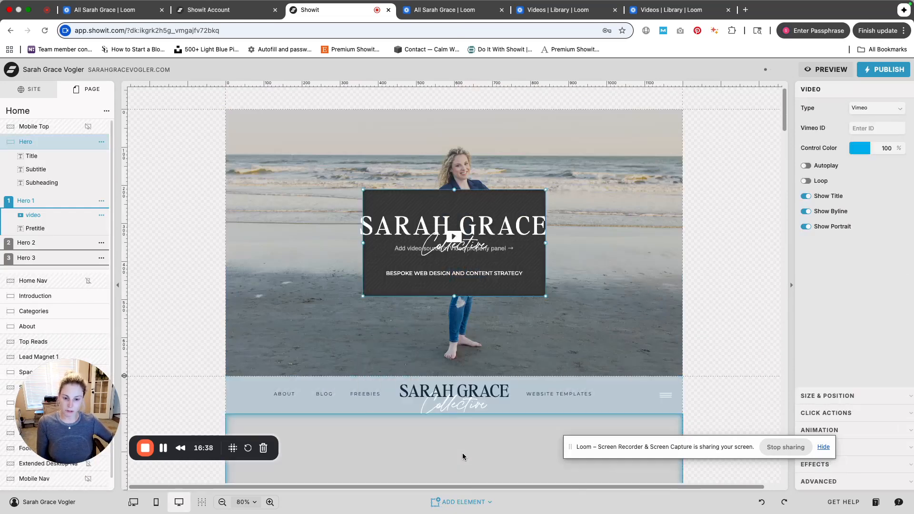
click(873, 114)
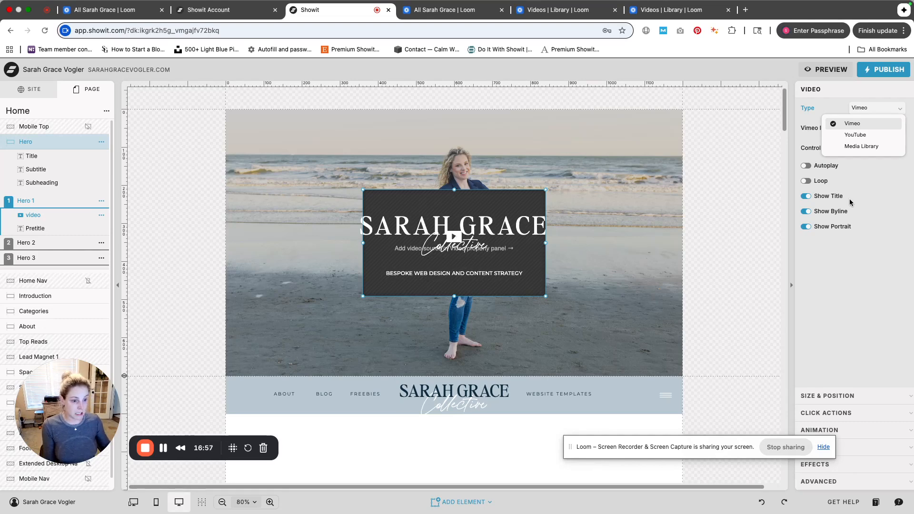
Enlarge the video element on the hero image, then delete it
drag(546, 297, 591, 322)
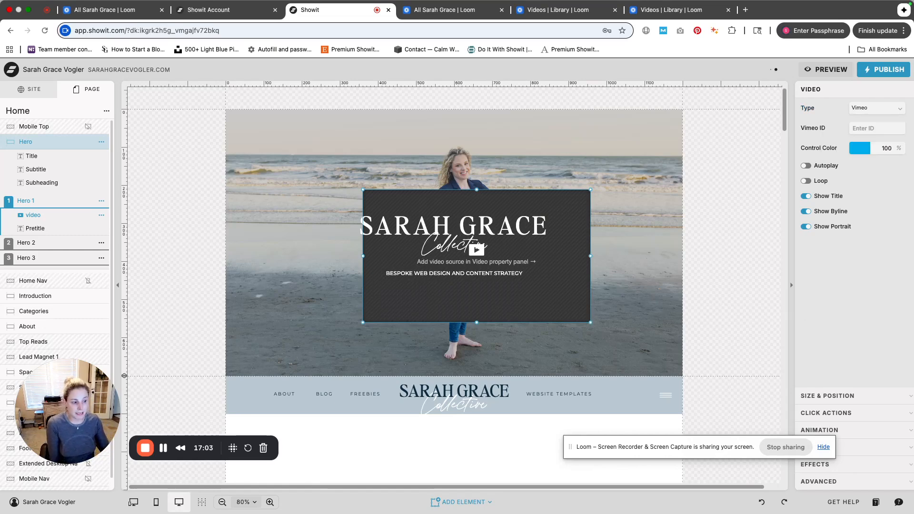
key(BackSpace)
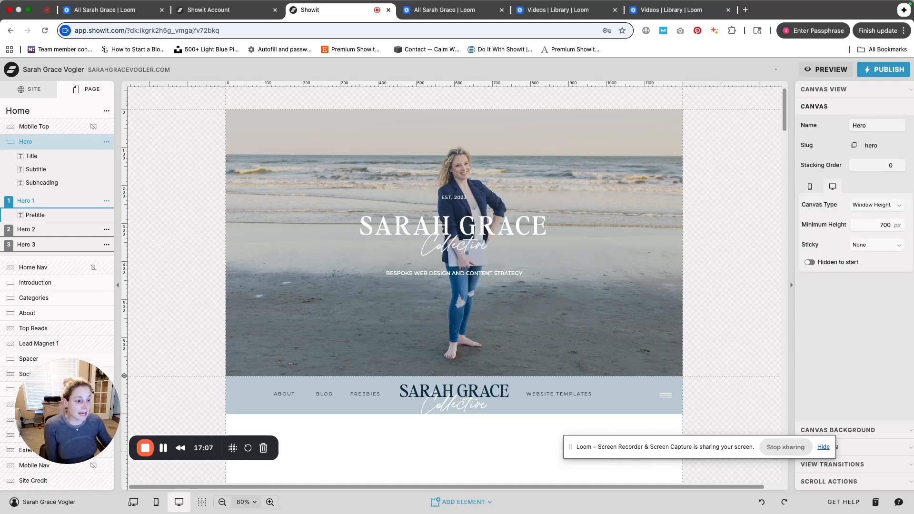
Add a Gallery element to the Hero canvas and move it to the lower right of the hero image
click(458, 502)
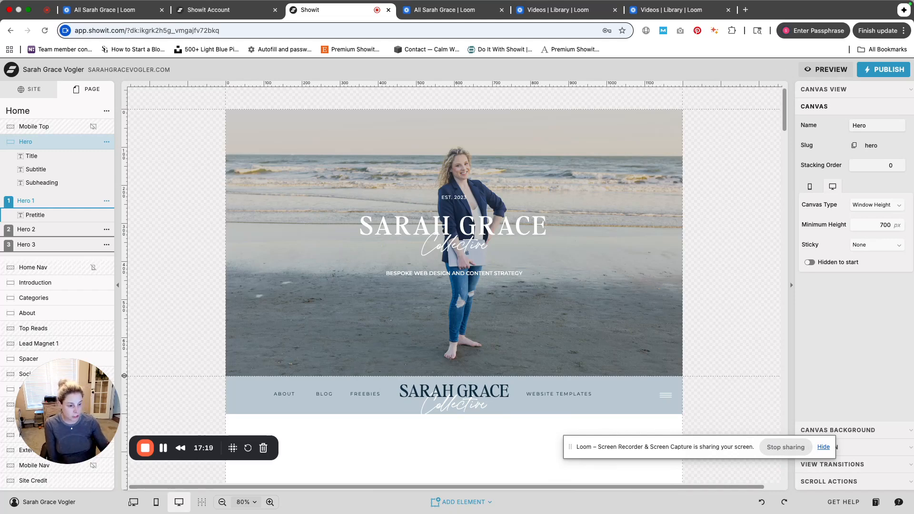
click(460, 502)
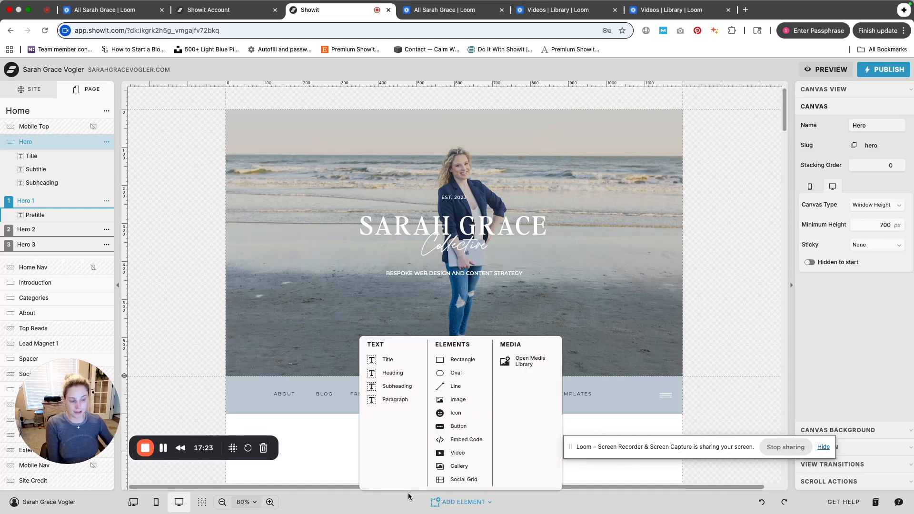
click(471, 467)
drag(523, 265, 647, 333)
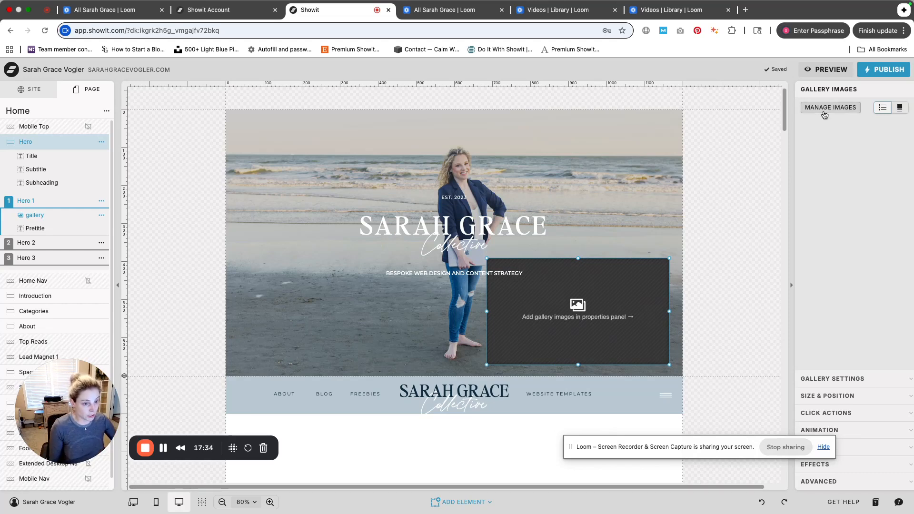
Open the gallery's image manager and its gallery type options, closing both without changes
click(824, 114)
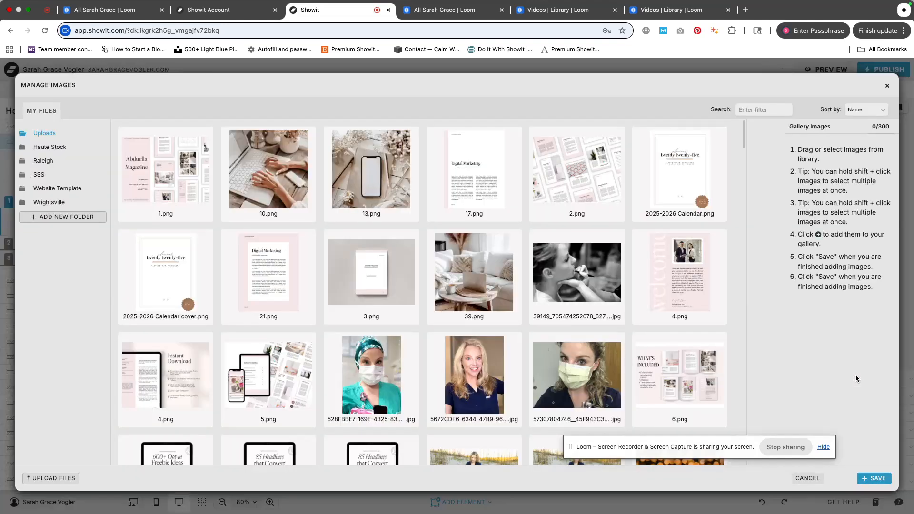
click(888, 86)
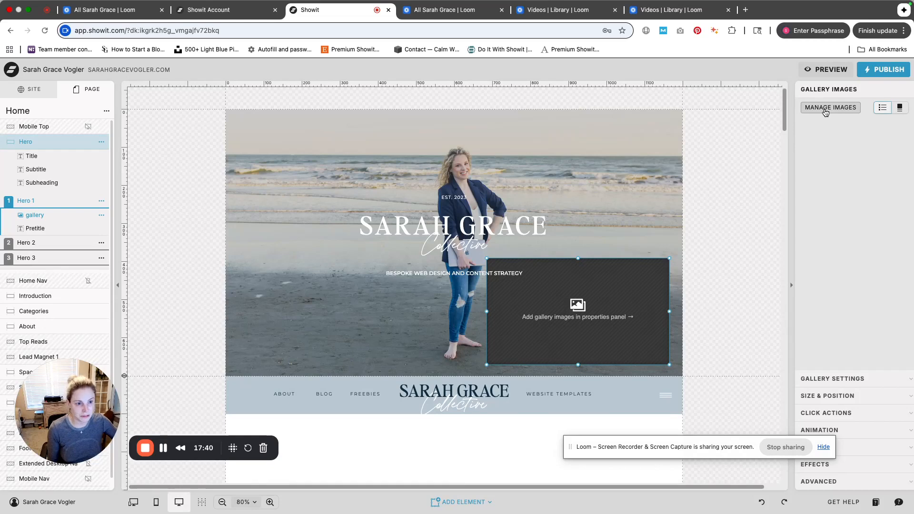
click(846, 379)
click(877, 125)
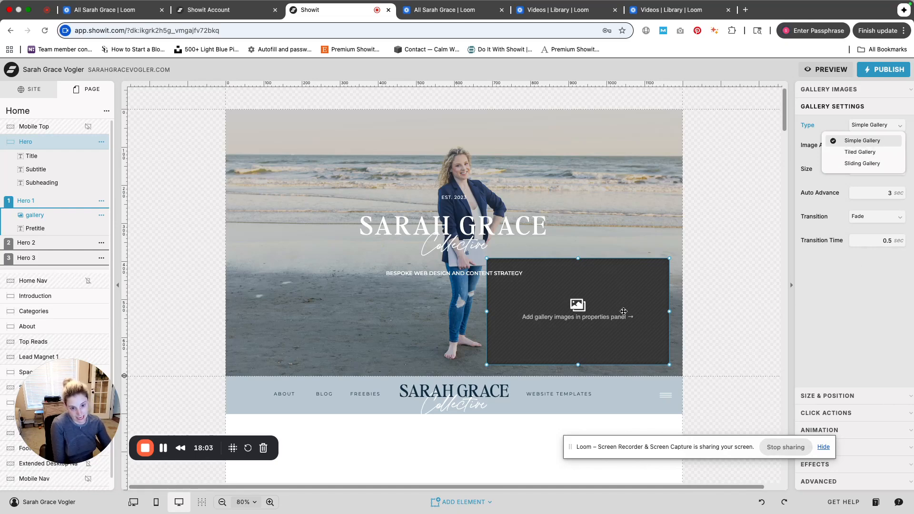
click(860, 92)
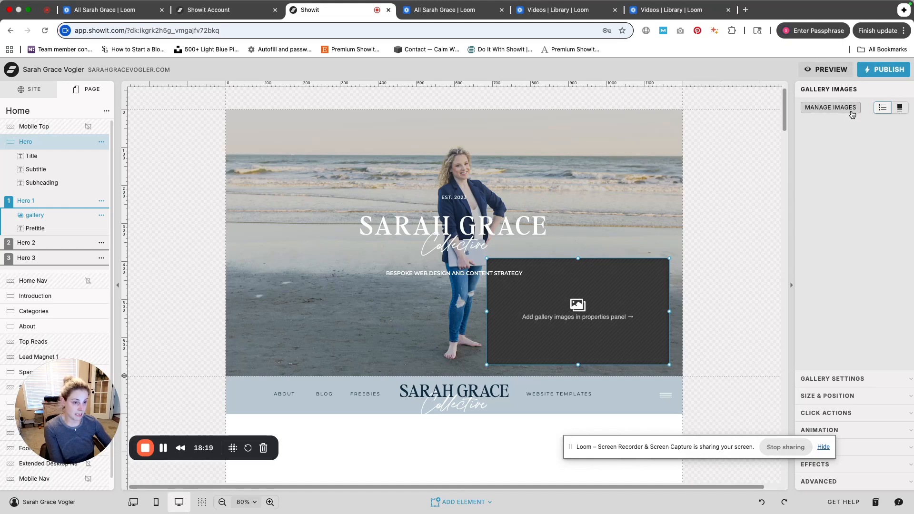
Add ten images from the Uploads folder, starting with 17.png and 2.png, to the gallery and save
click(831, 108)
mouse_move(681, 197)
drag(486, 198, 812, 222)
drag(572, 183, 793, 131)
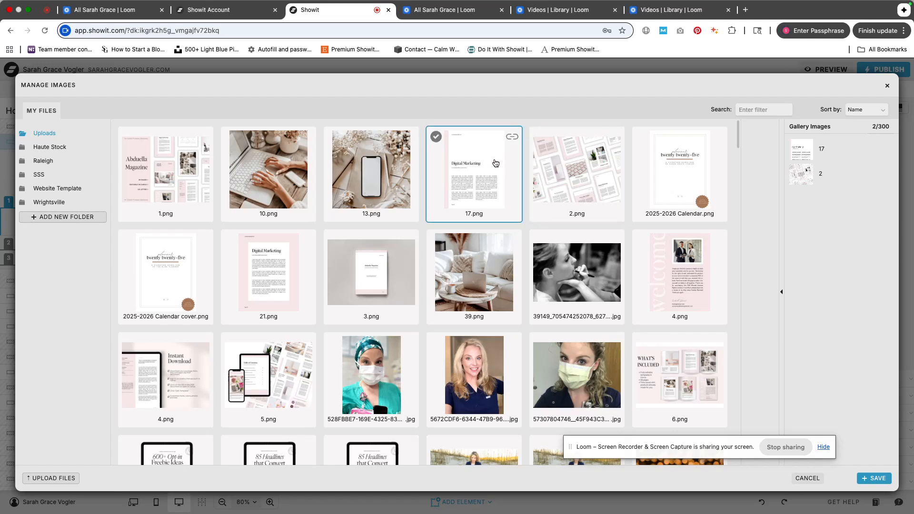
click(269, 208)
click(390, 276)
shift+click(389, 277)
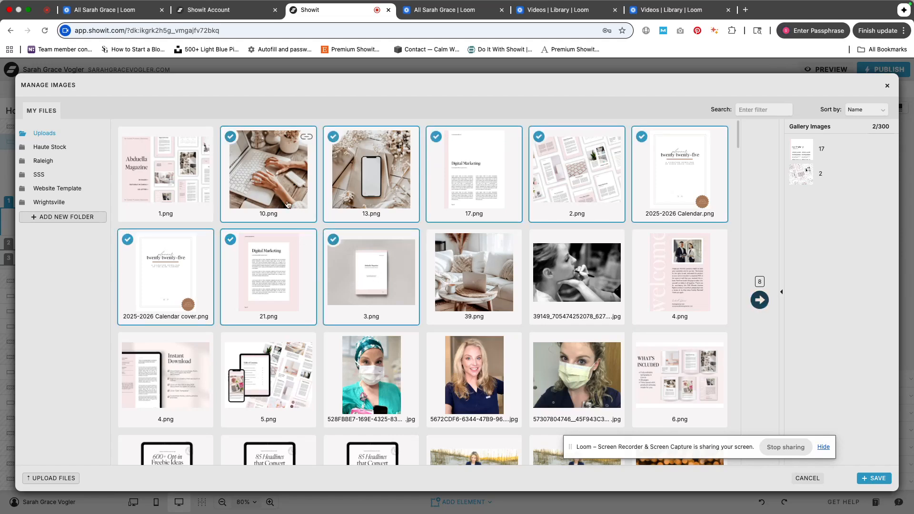
click(760, 301)
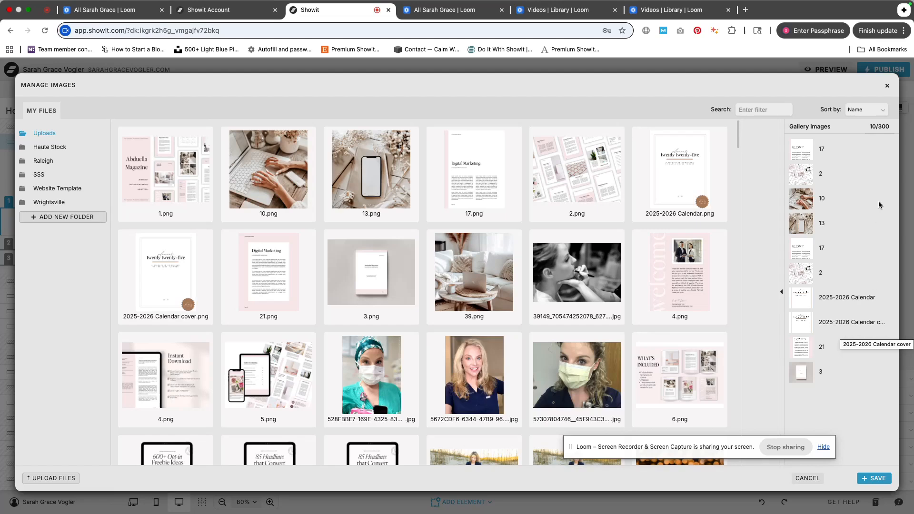
click(889, 479)
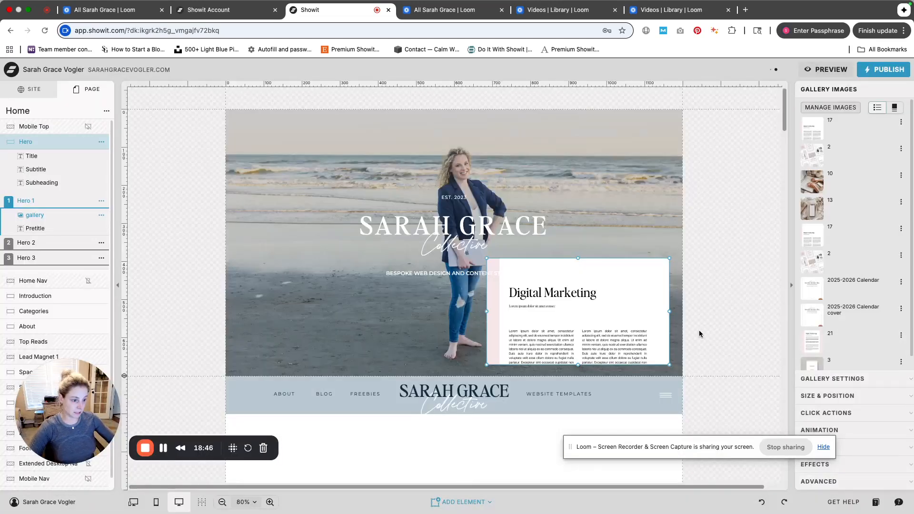
Change the gallery type to Tiled Gallery
scroll(865, 300, down, 1)
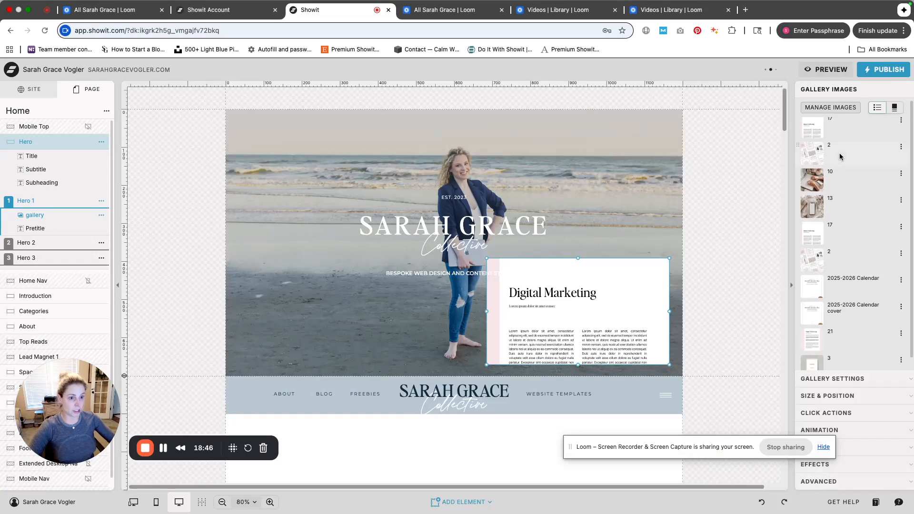
click(859, 380)
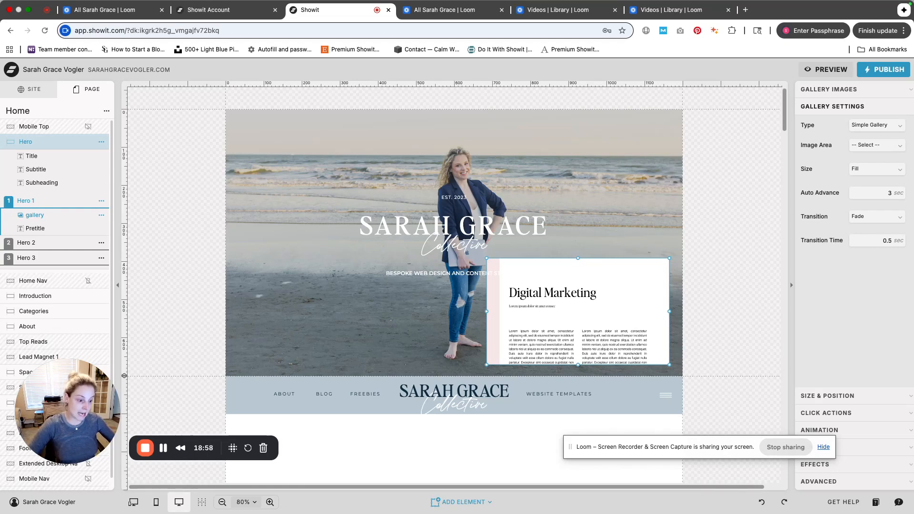
click(876, 125)
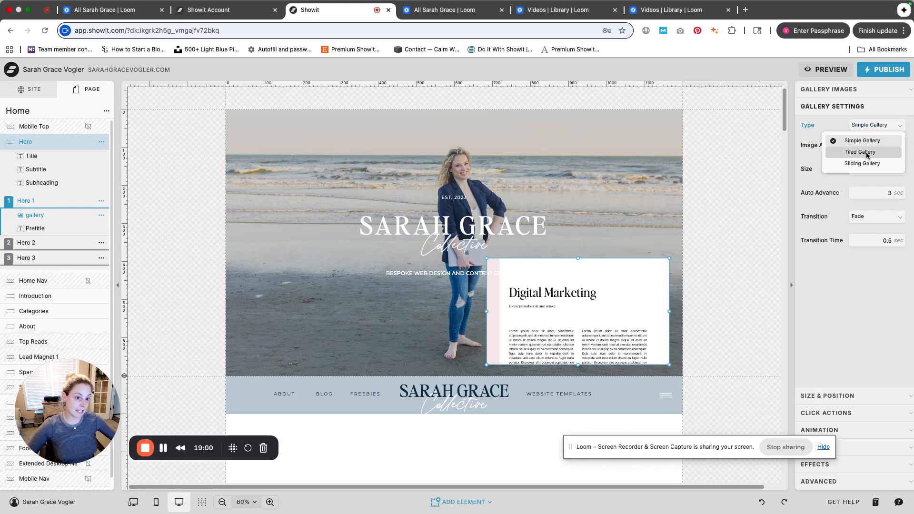
click(867, 153)
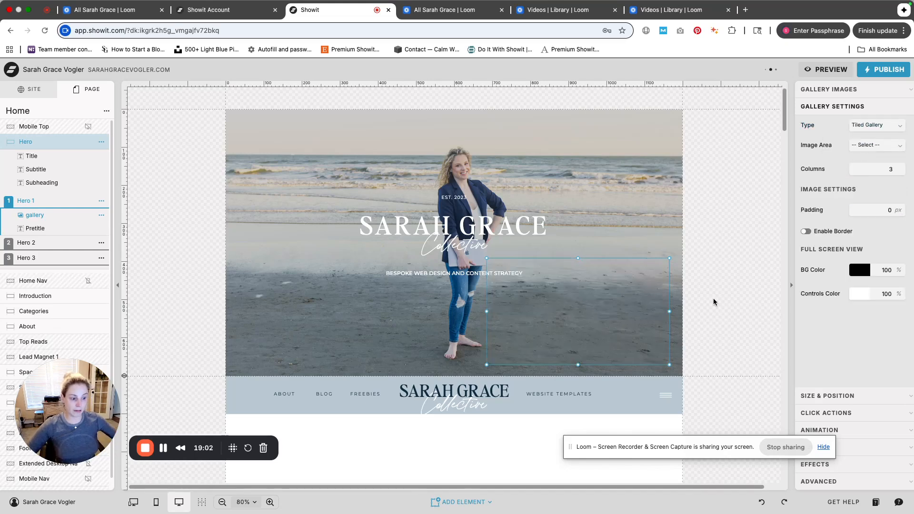
Scroll to inspect the tiled gallery and open its size and position settings
scroll(653, 312, down, 4)
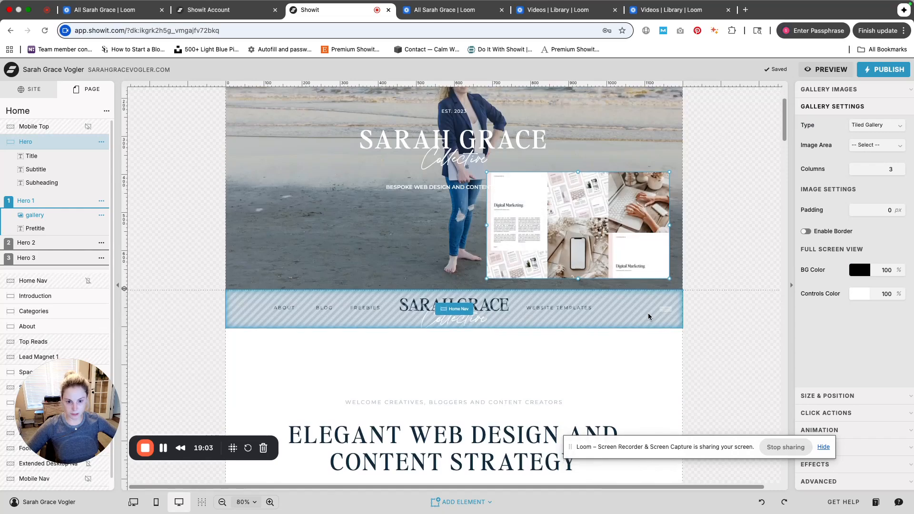
scroll(671, 300, up, 1)
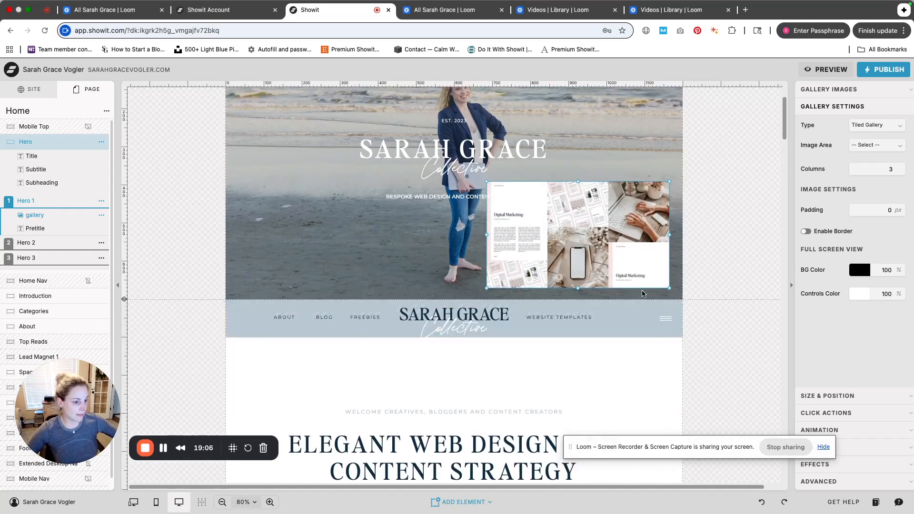
drag(744, 442, 638, 467)
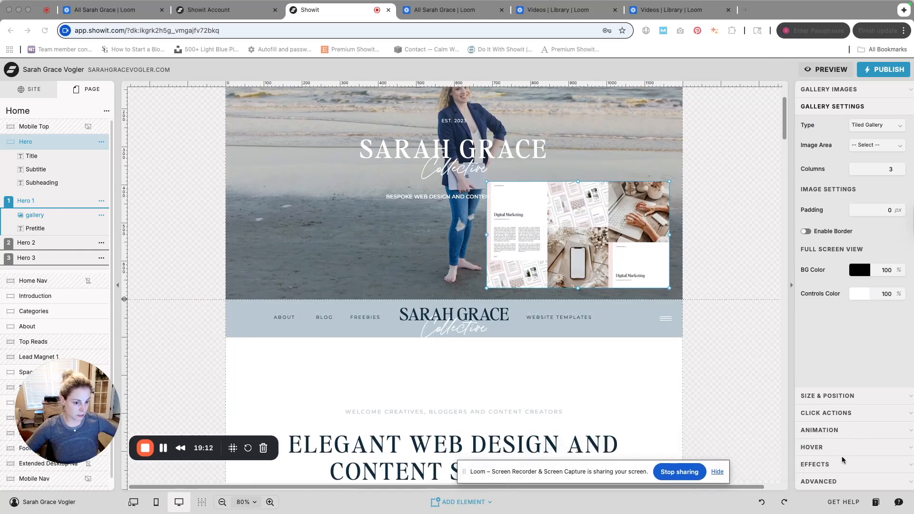
click(829, 396)
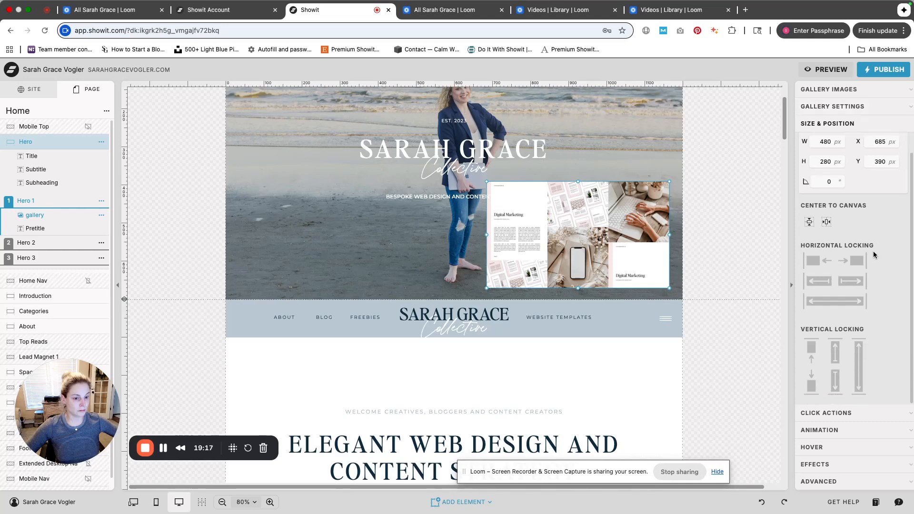
click(858, 107)
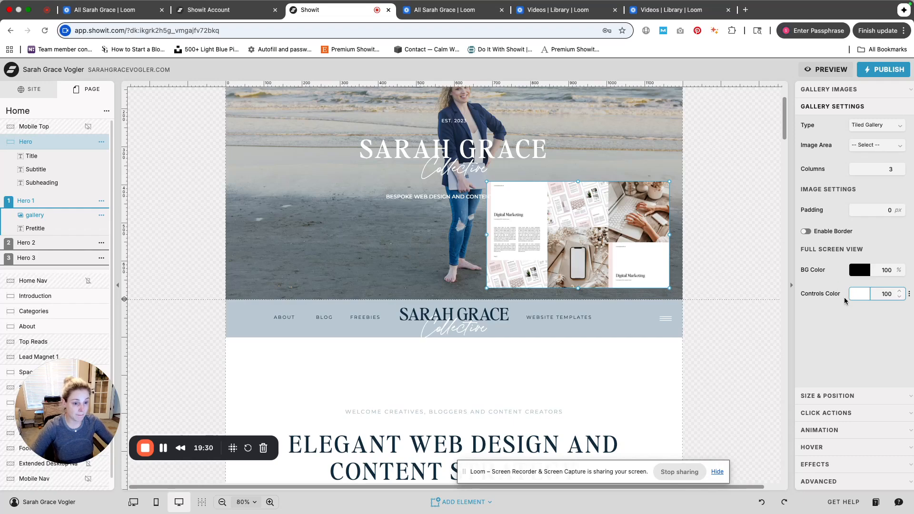
Turn on the gallery's border, then delete the gallery element
click(824, 233)
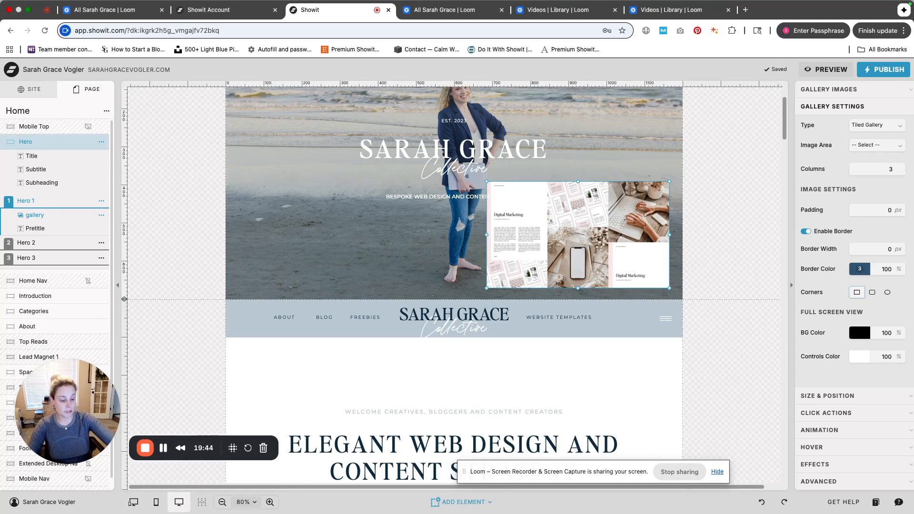
key(BackSpace)
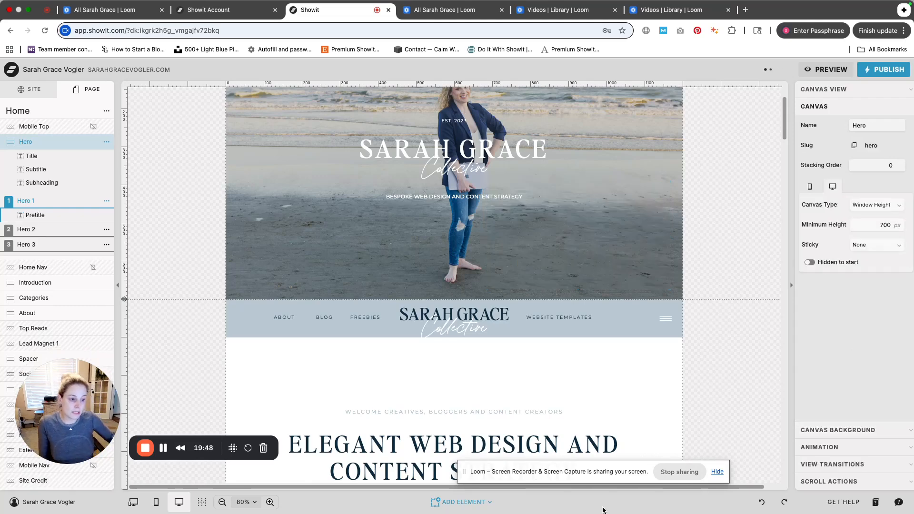
Add a Social Grid element to the Hero canvas and move it below the tagline
click(470, 501)
drag(524, 479, 651, 464)
click(473, 502)
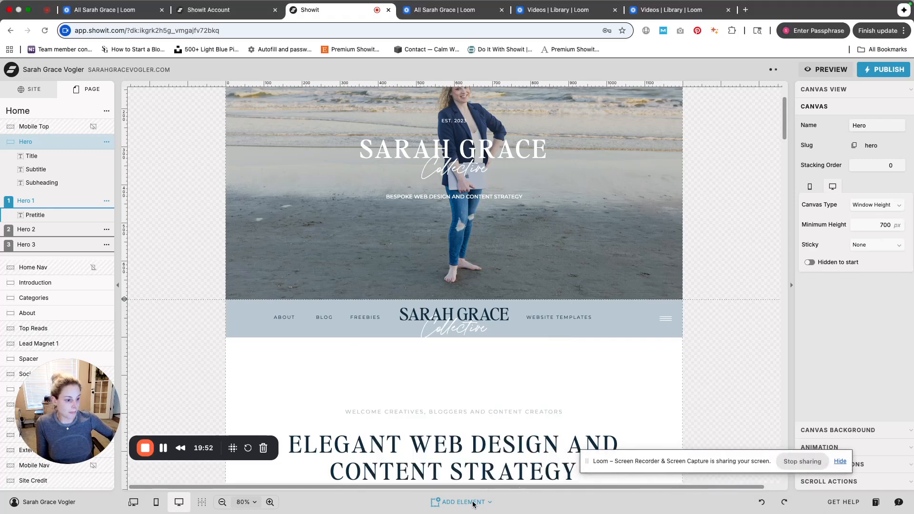
click(463, 503)
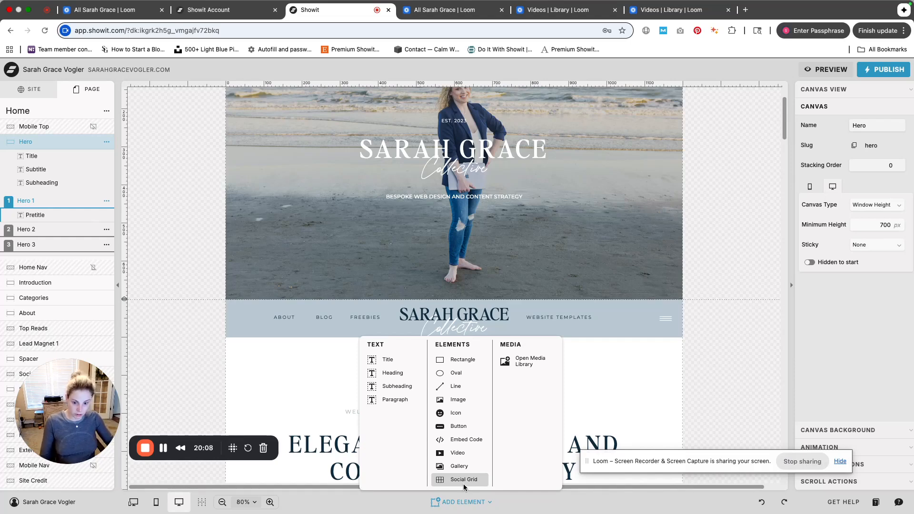
click(463, 481)
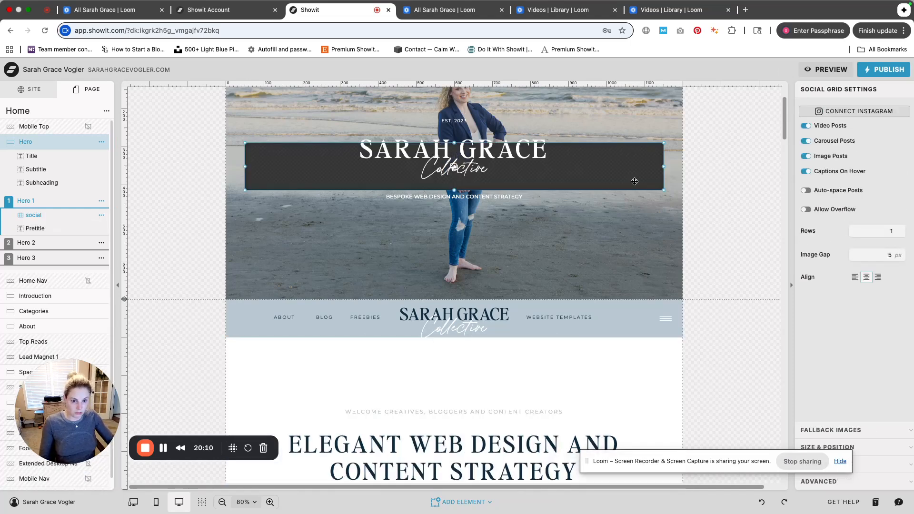
drag(635, 181, 647, 258)
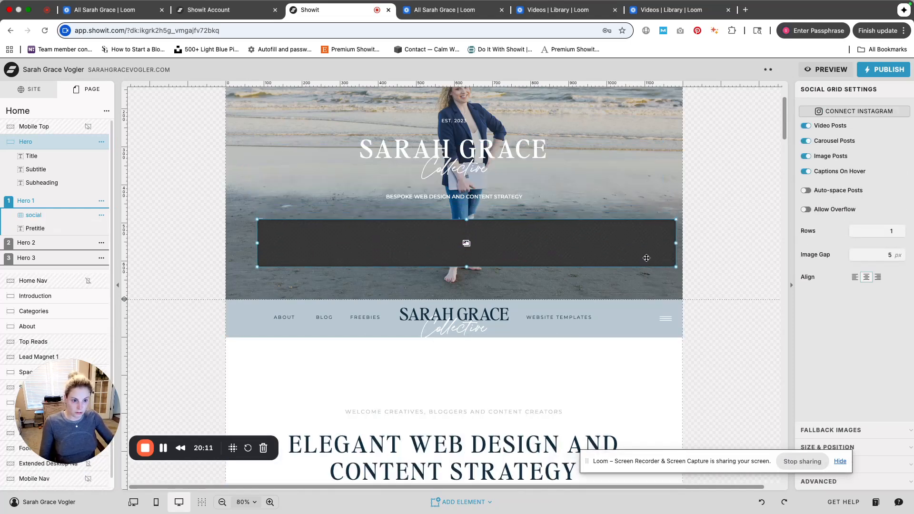
Add 2025-2026 Calendar cover, 21, 3 and 39 as the social grid's fallback images and save
click(852, 430)
click(832, 125)
click(480, 280)
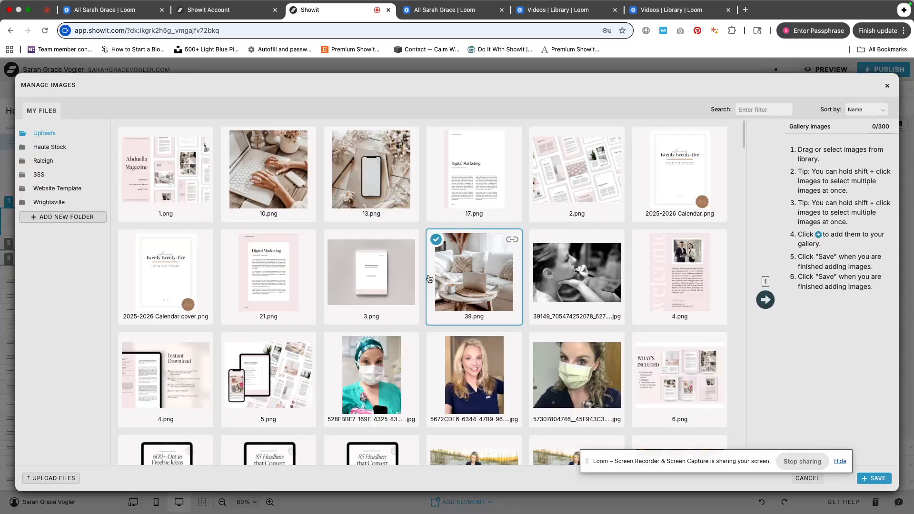
shift+click(178, 266)
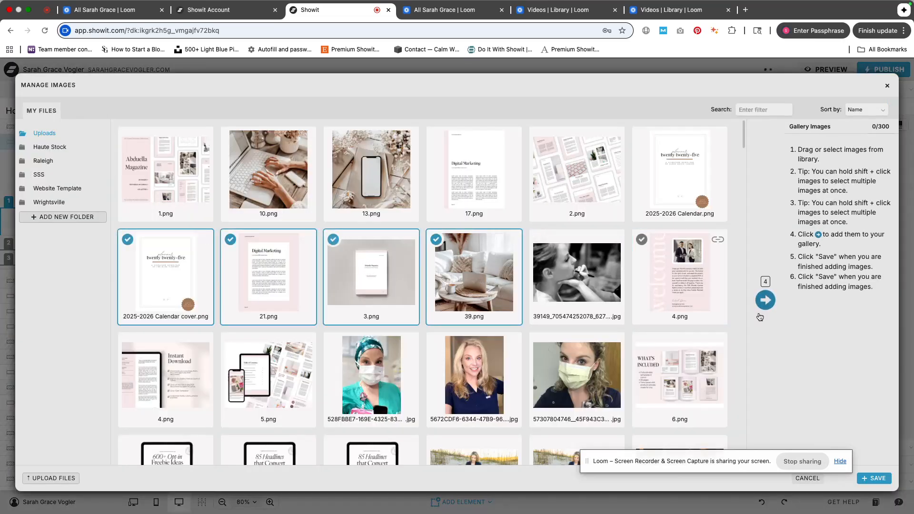
click(765, 300)
click(874, 480)
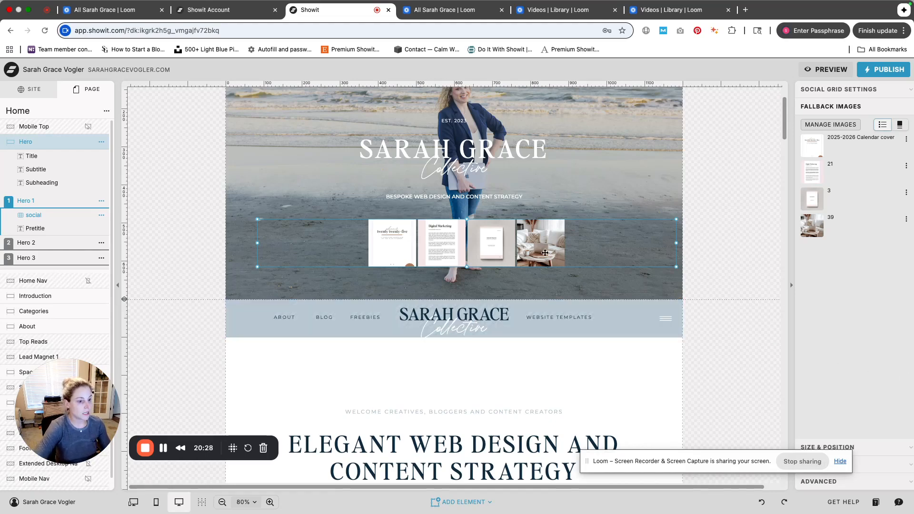
Open the 21 fallback image's details and enlarge the social grid to about 1195 by 275 px
click(831, 170)
click(835, 320)
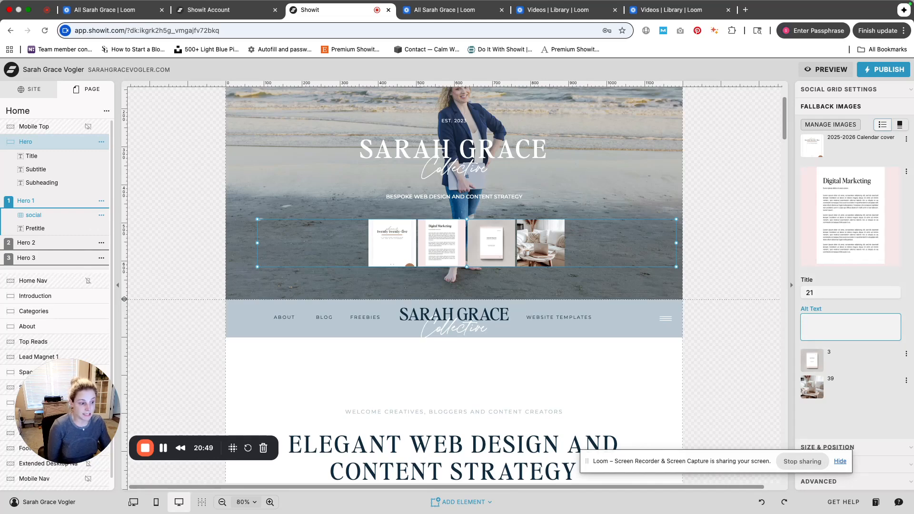
drag(676, 267, 712, 323)
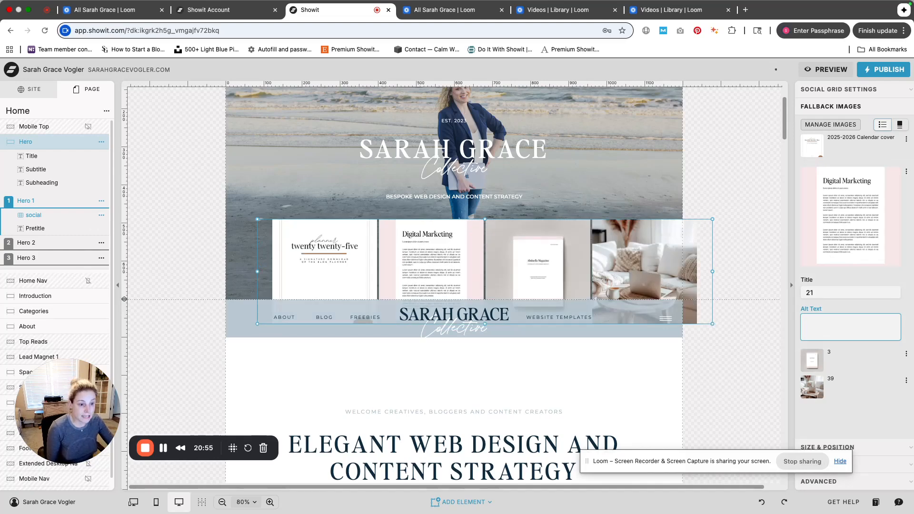
Review the social grid's settings, fallback images and size and position panels, then delete the social grid
click(831, 100)
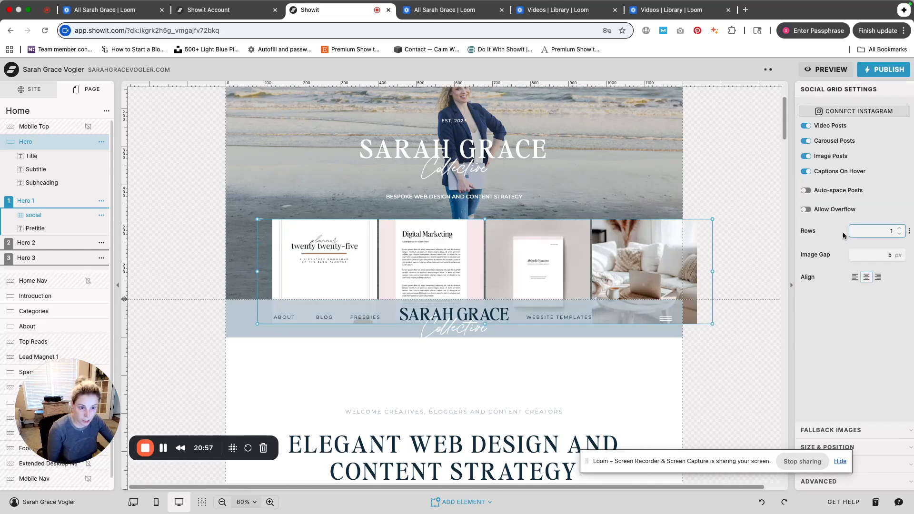
click(874, 434)
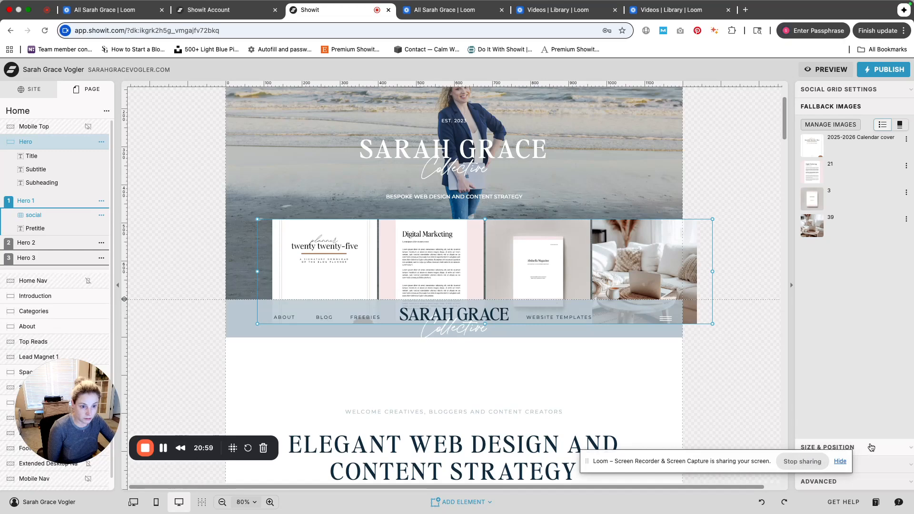
click(871, 448)
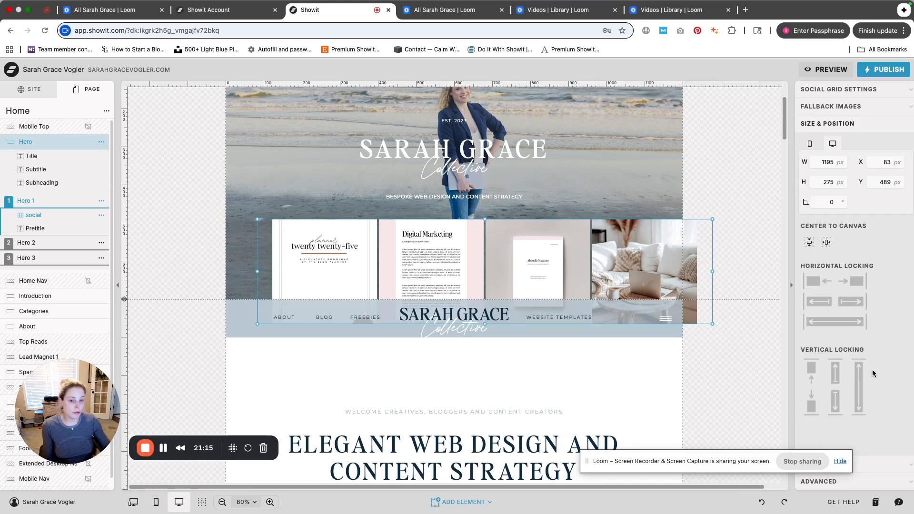
key(BackSpace)
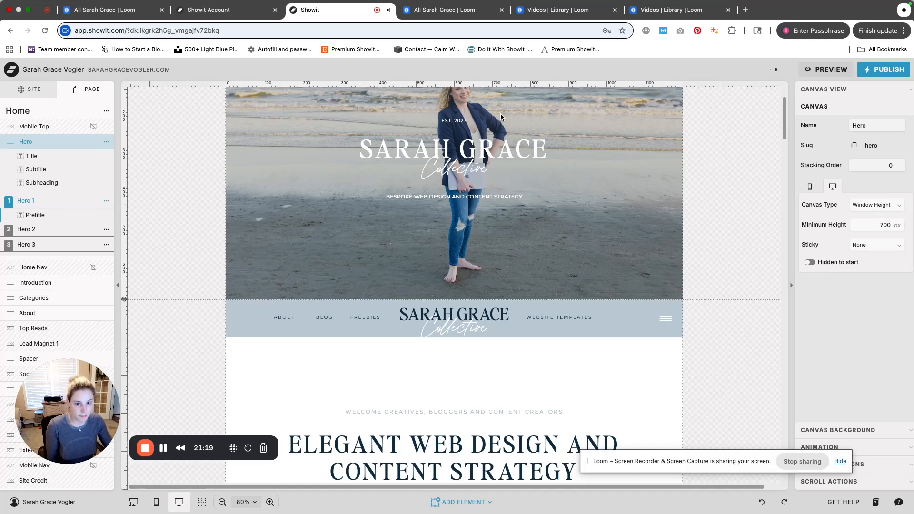
Center the Hero title horizontally on the canvas and change its horizontal locking option
click(505, 145)
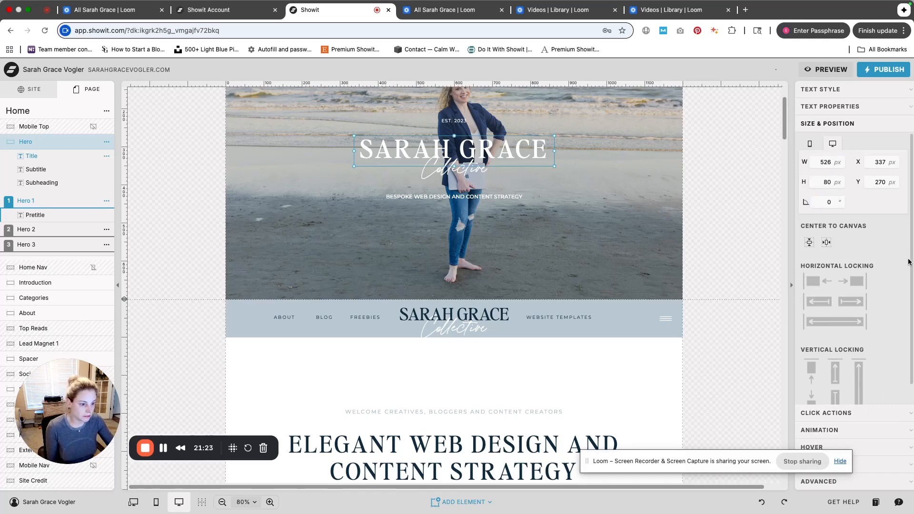
click(832, 244)
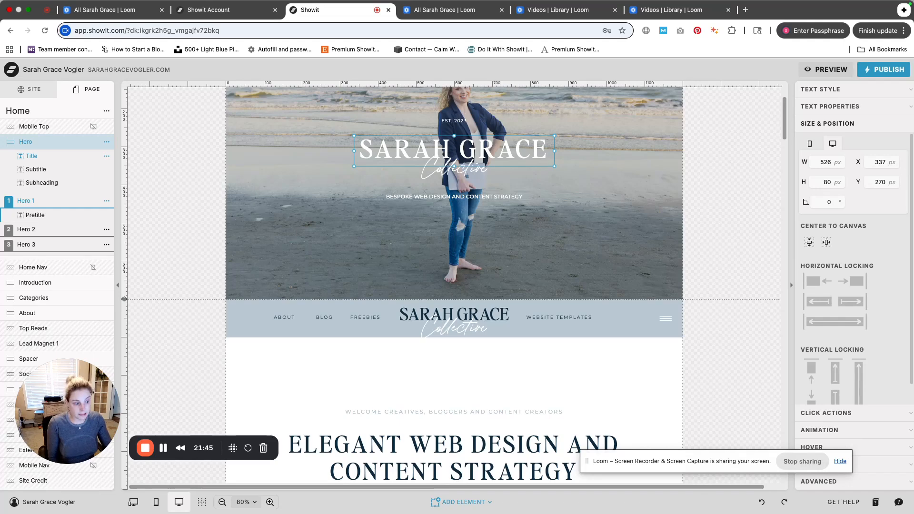
click(852, 283)
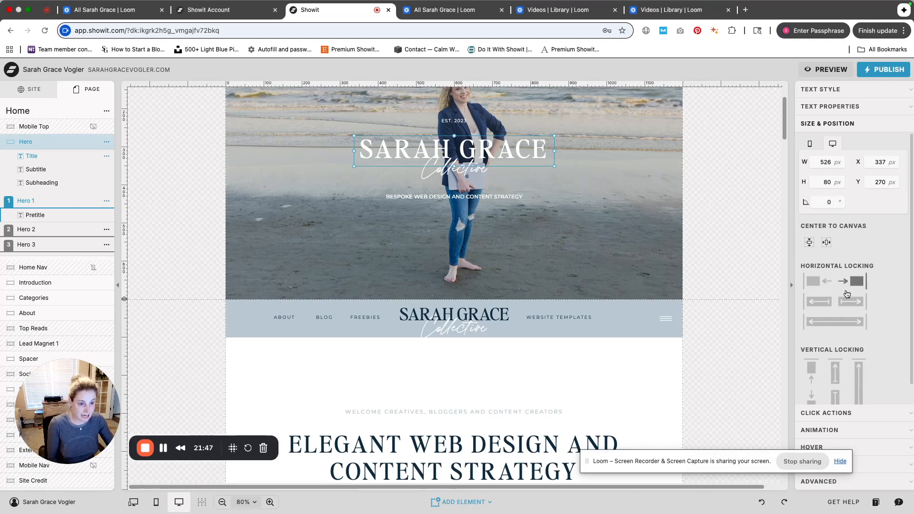
click(852, 303)
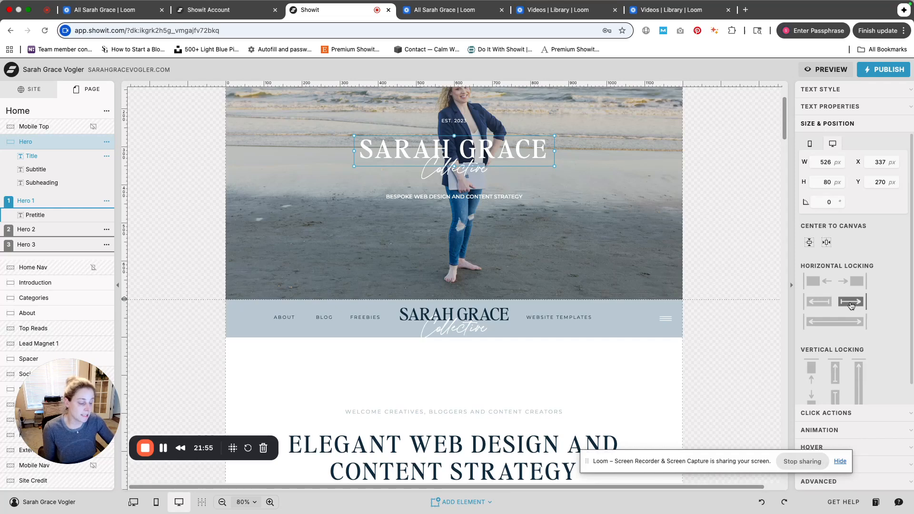
Scroll to the Categories canvas and change the horizontal locking of the Content category image
scroll(654, 365, down, 2)
scroll(655, 366, down, 5)
click(643, 157)
click(850, 285)
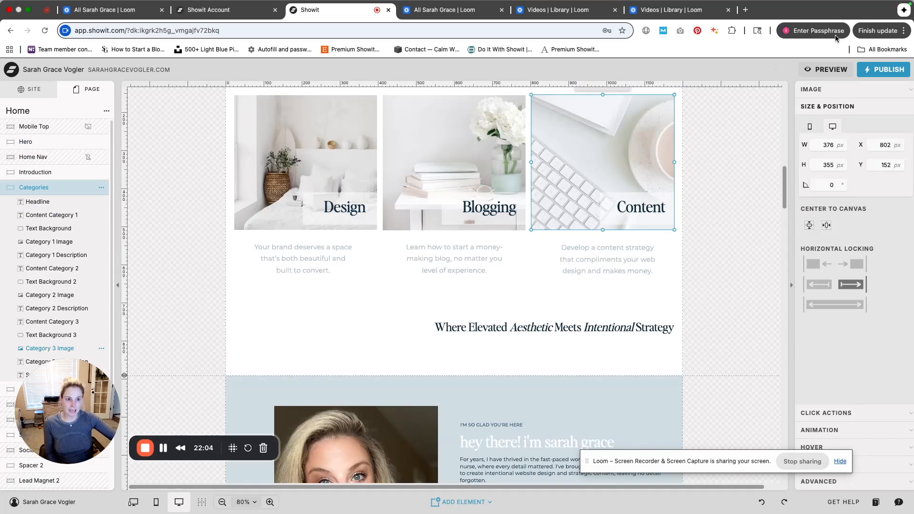
Preview the site, scroll through the categories section, and close the preview
click(829, 70)
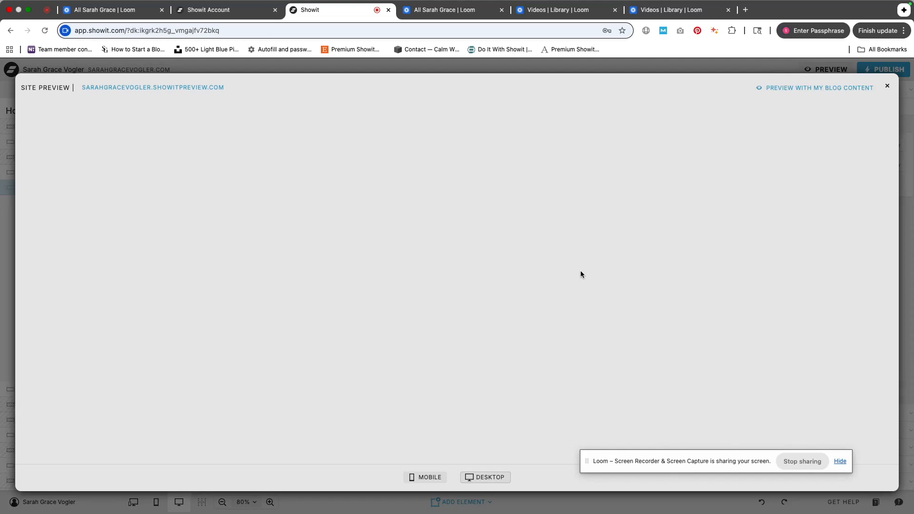
scroll(581, 275, down, 10)
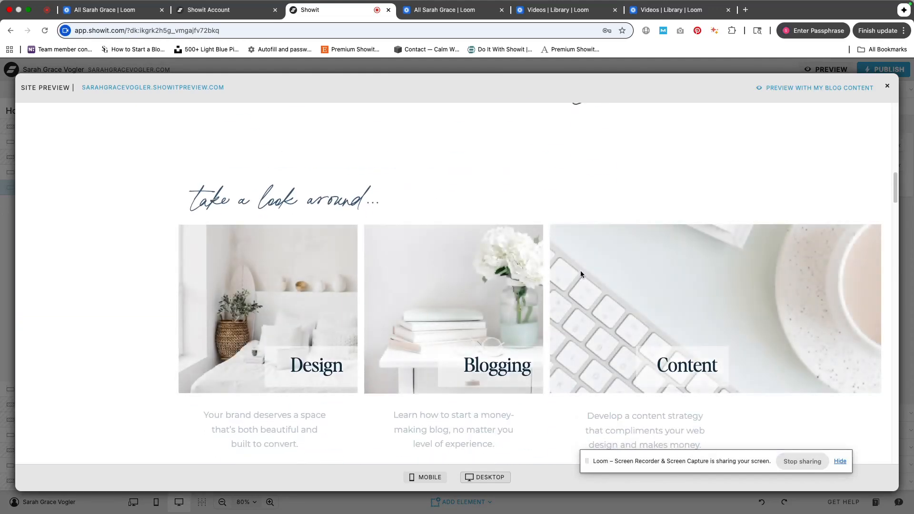
scroll(581, 272, up, 1)
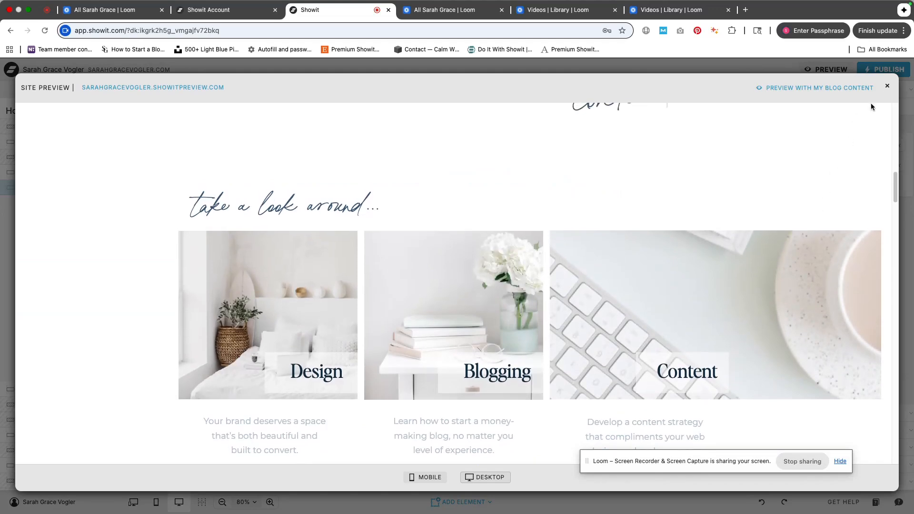
scroll(872, 109, down, 1)
click(887, 86)
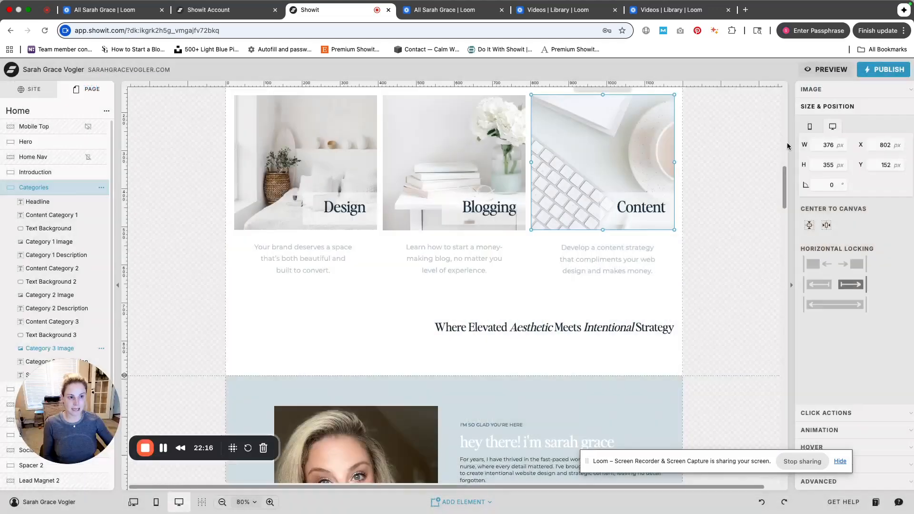
Undo the image's locking change and open the image's click actions settings
click(772, 502)
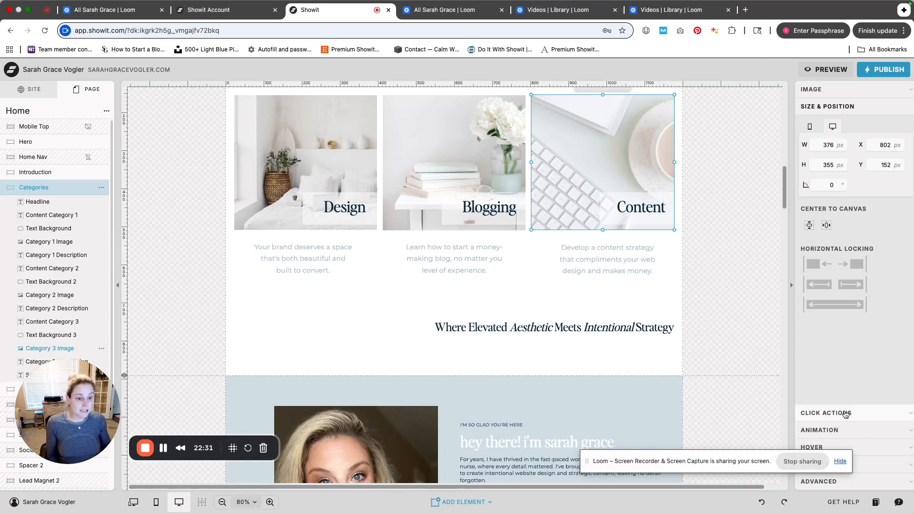
click(845, 413)
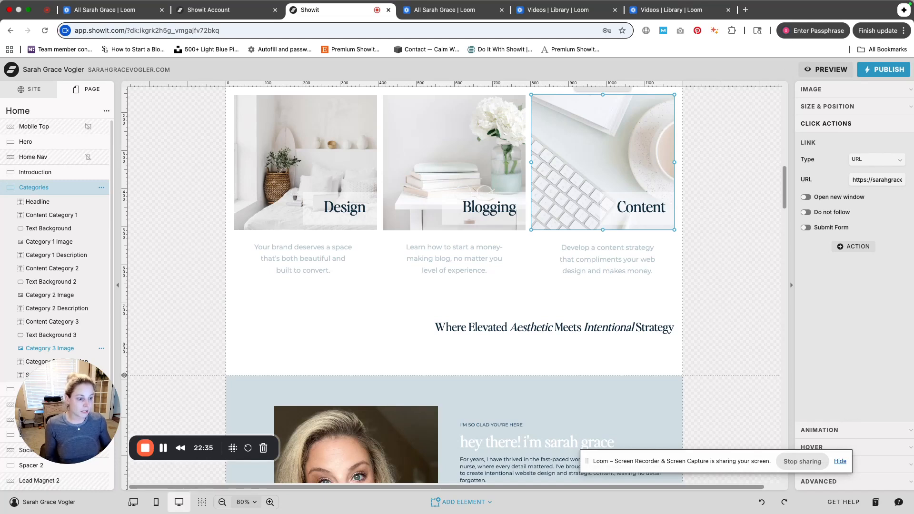
Select the 'Where Elevated Aesthetic Meets Intentional Strategy' text and review its link type options
click(555, 328)
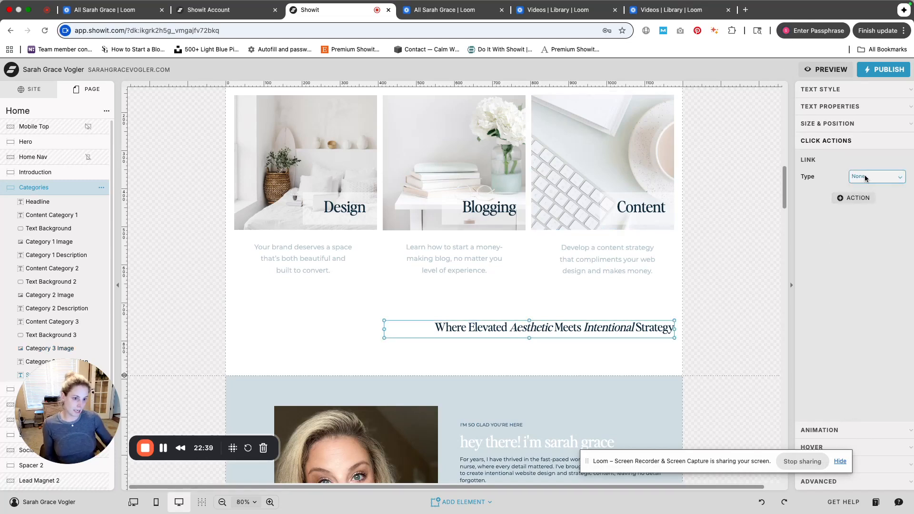
click(867, 177)
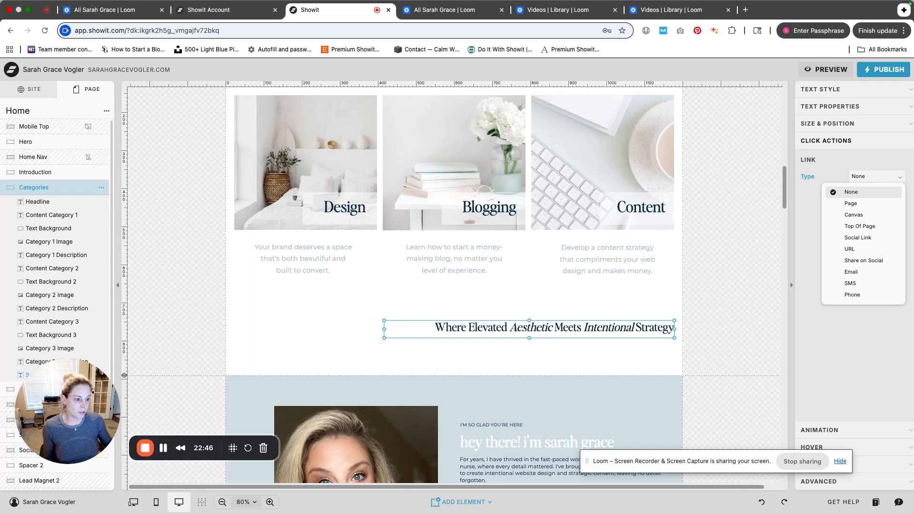
click(888, 356)
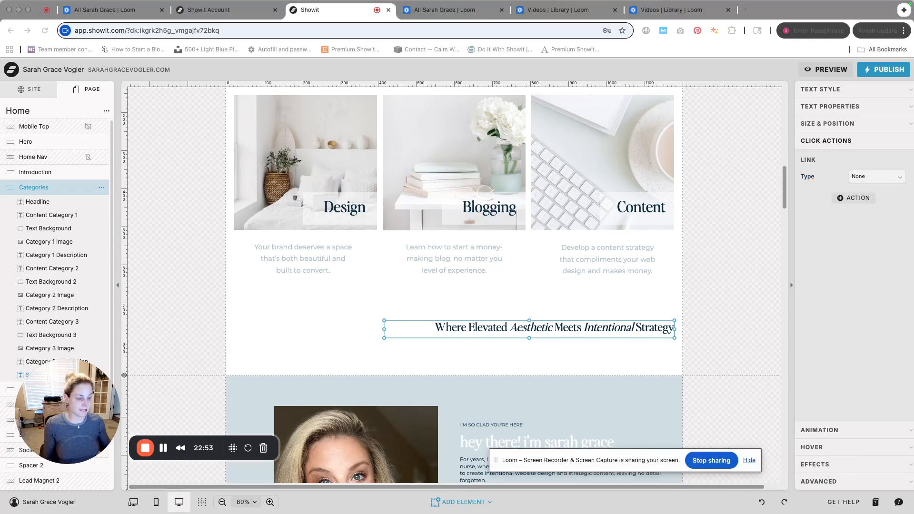
Inspect the text's animation, hover and effects settings
click(855, 422)
click(839, 440)
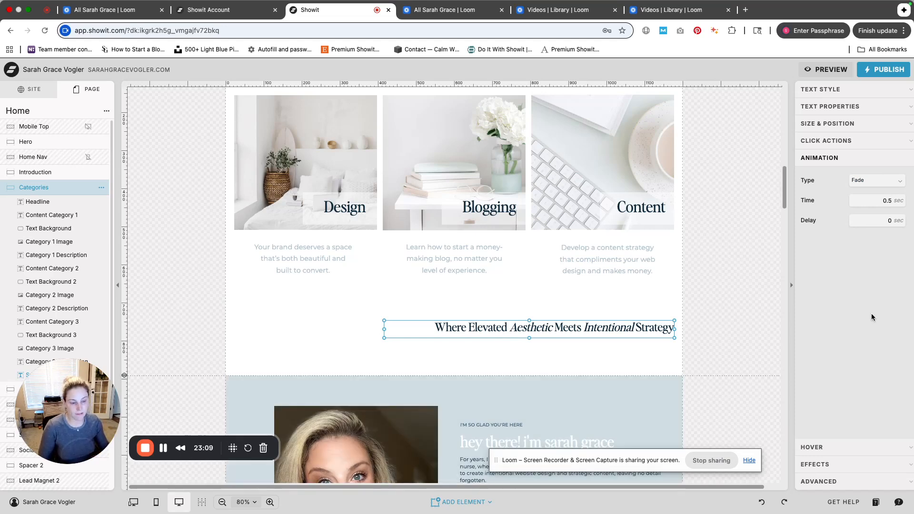
click(850, 463)
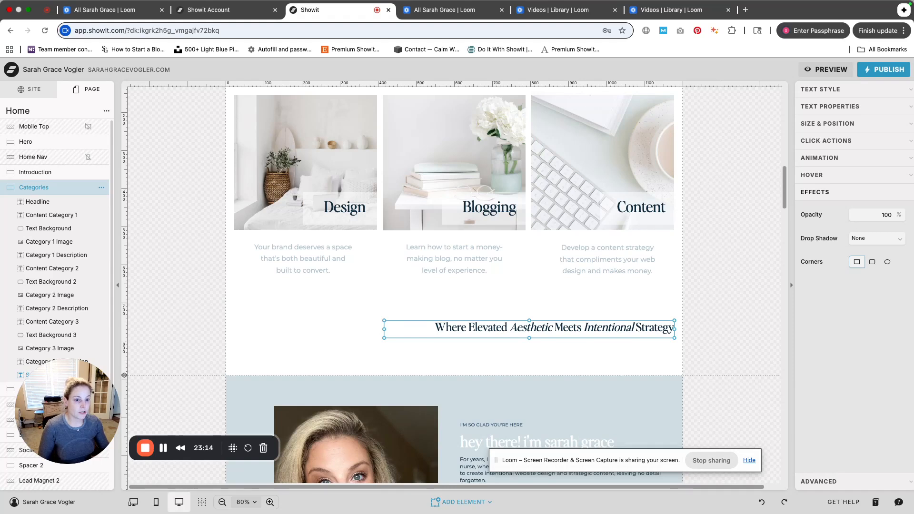